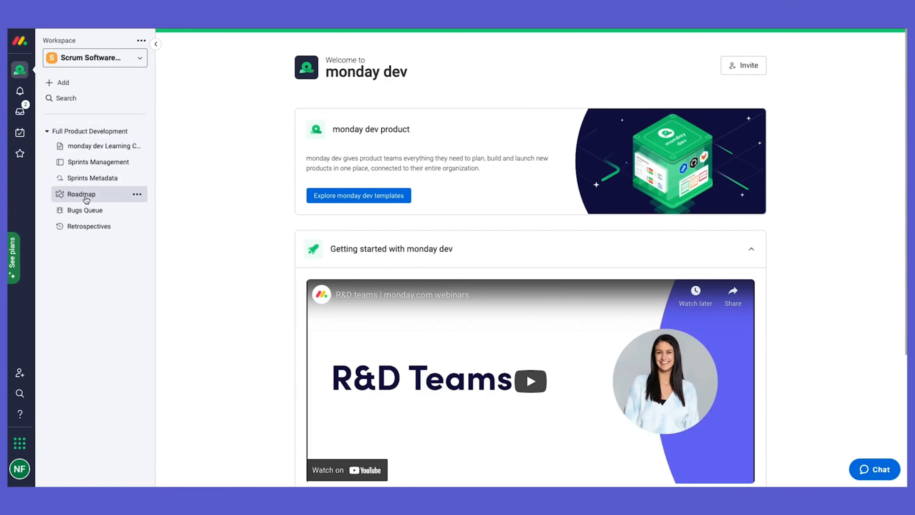
Open the Roadmap board in the Full Product Development folder.
click(82, 194)
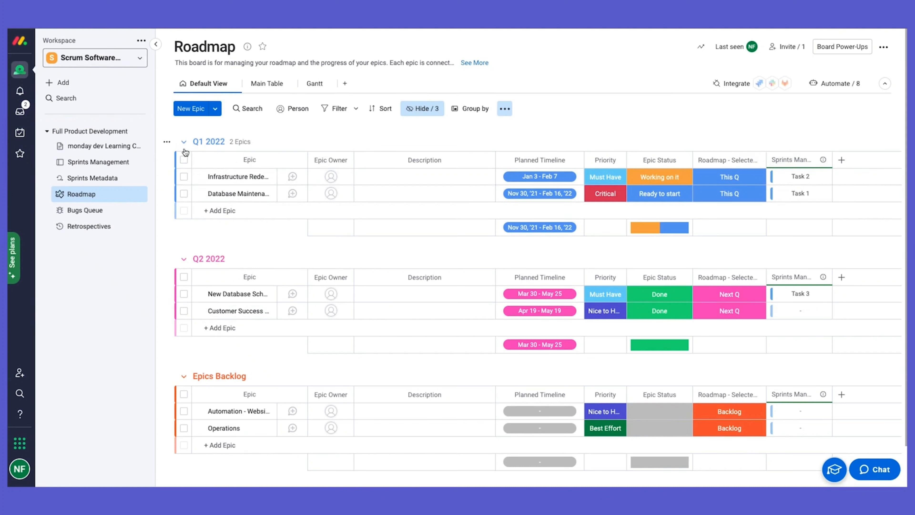
Collapse all groups on the Roadmap board, and expand Q1 2022, Q2 2022 and Epics Backlog again.
click(166, 143)
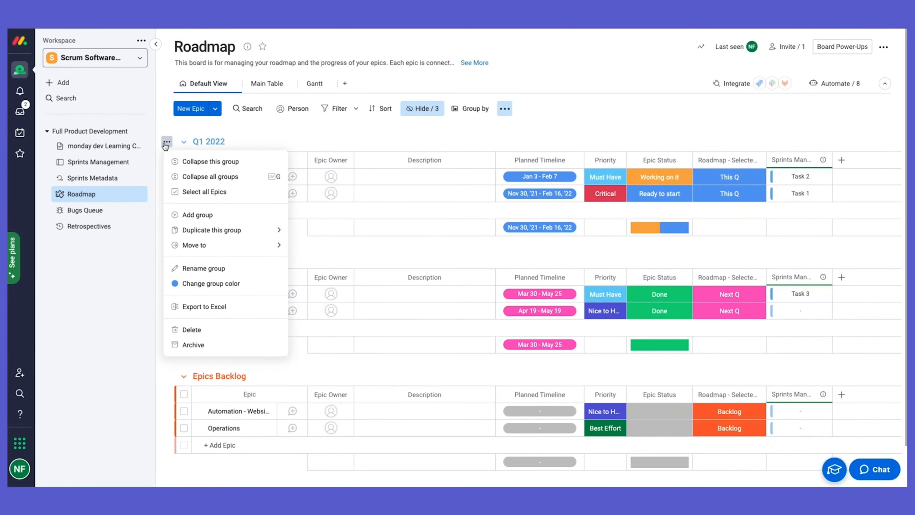
click(213, 176)
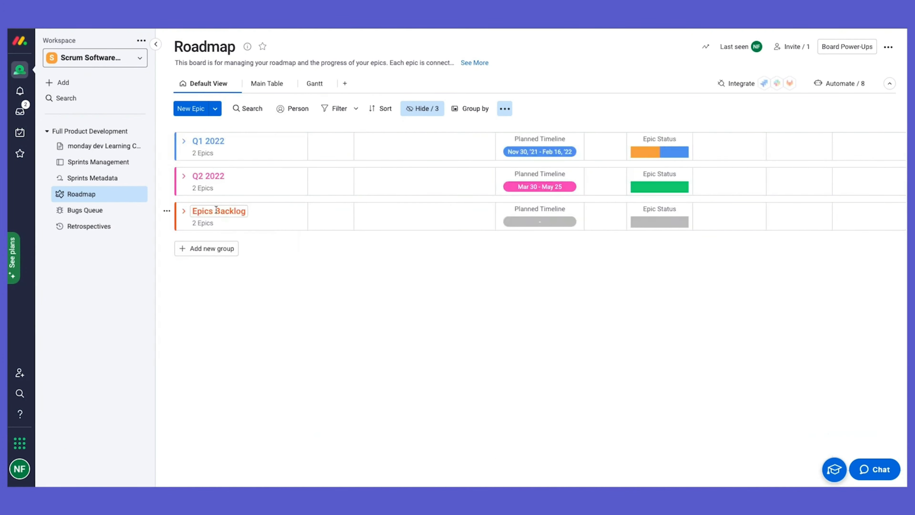
click(184, 141)
click(184, 259)
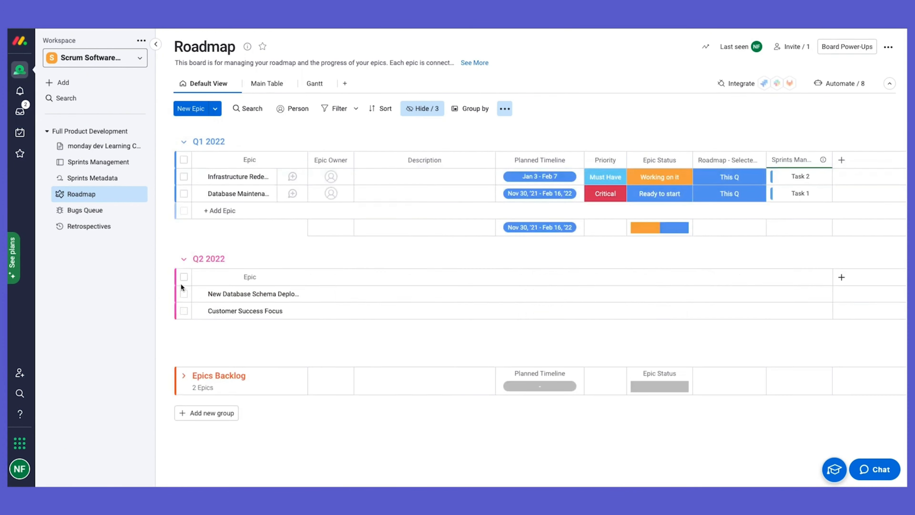
click(184, 377)
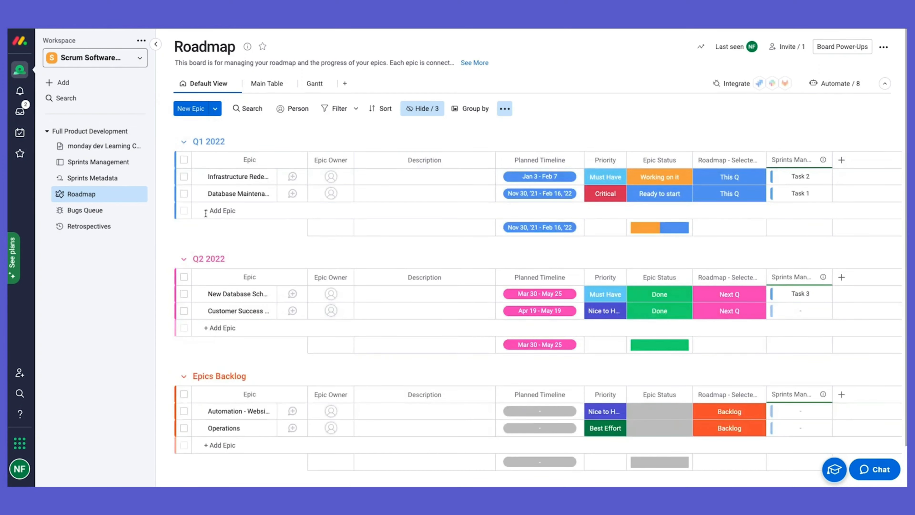
Add a new epic at the start of the Q1 2022 group, keeping the default name New Epic.
click(224, 211)
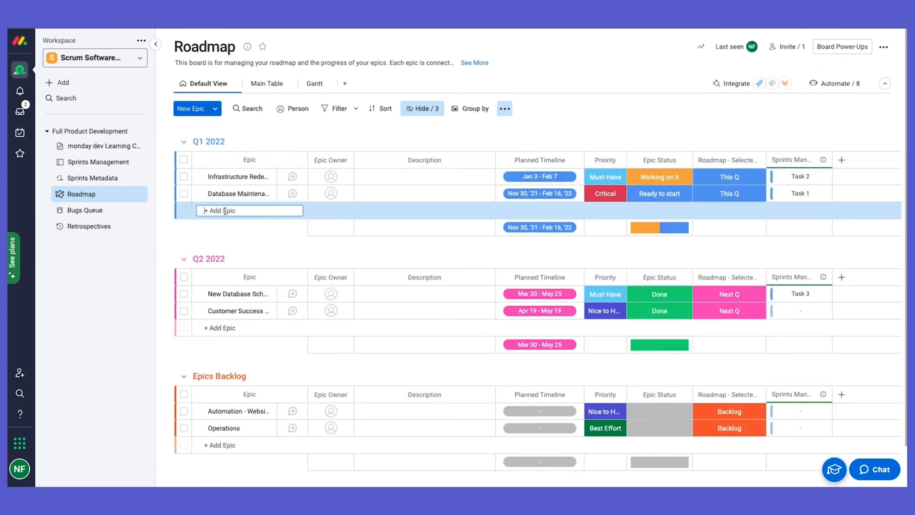
click(190, 108)
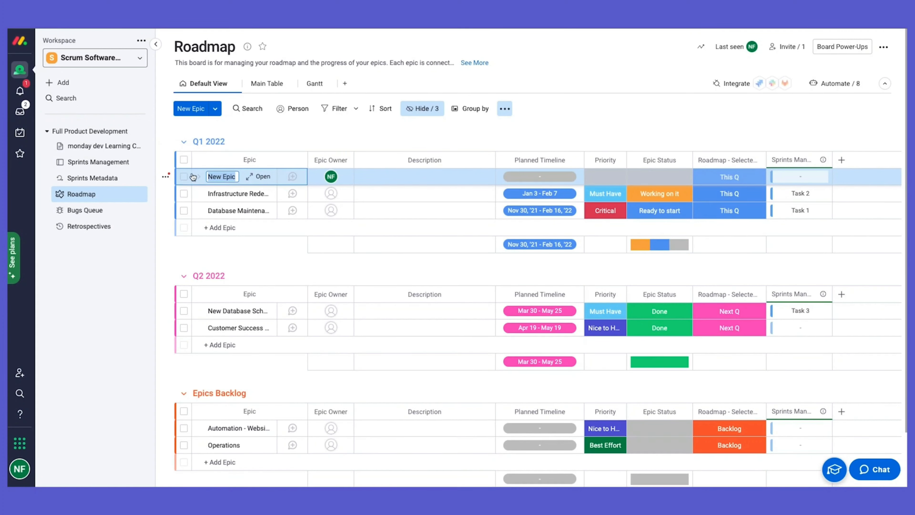
mouse_move(191, 177)
mouse_down()
mouse_move(189, 215)
mouse_move(185, 176)
mouse_up()
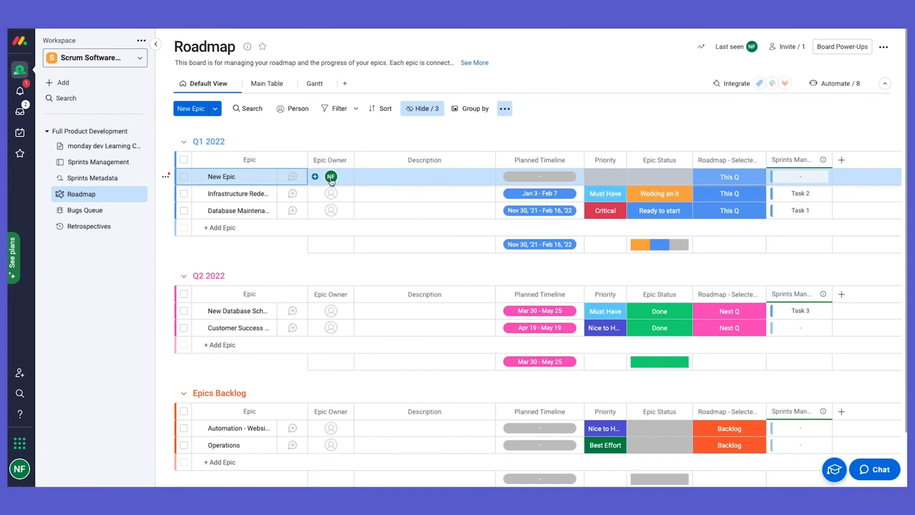
Enter "description" in the new epic's Description cell.
mouse_move(330, 179)
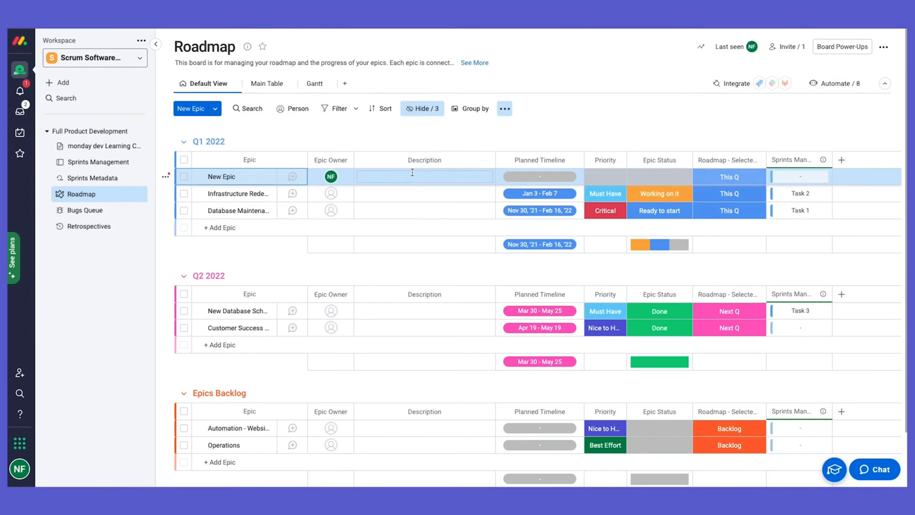
click(422, 173)
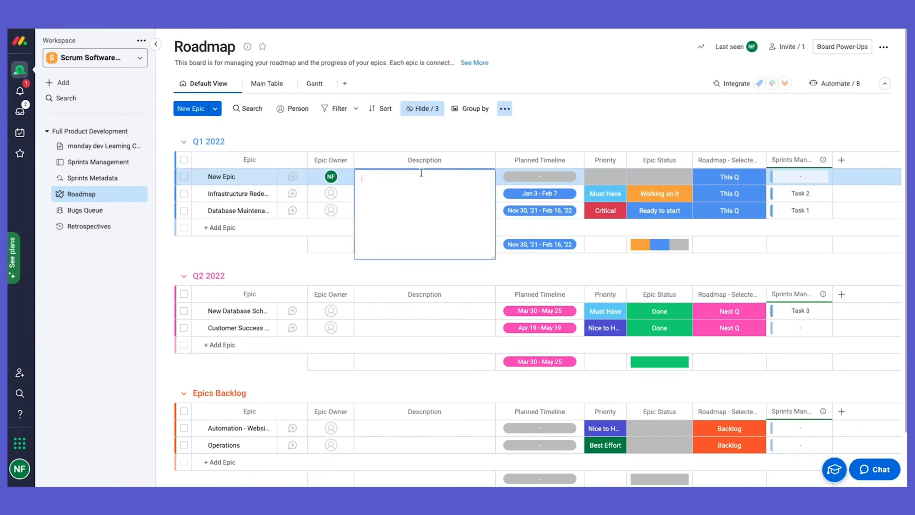
text(description)
click(636, 103)
Set the new epic's planned timeline to June 7–23, 2022.
click(540, 176)
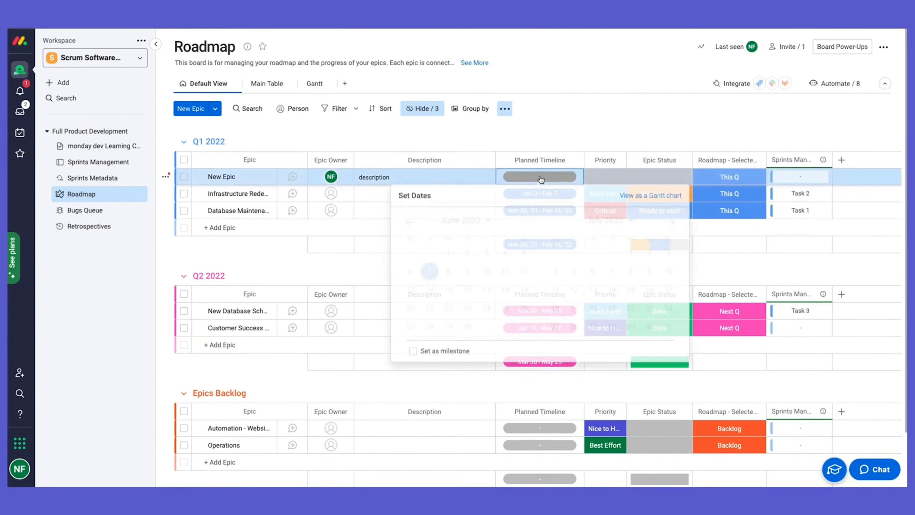
click(430, 273)
click(468, 309)
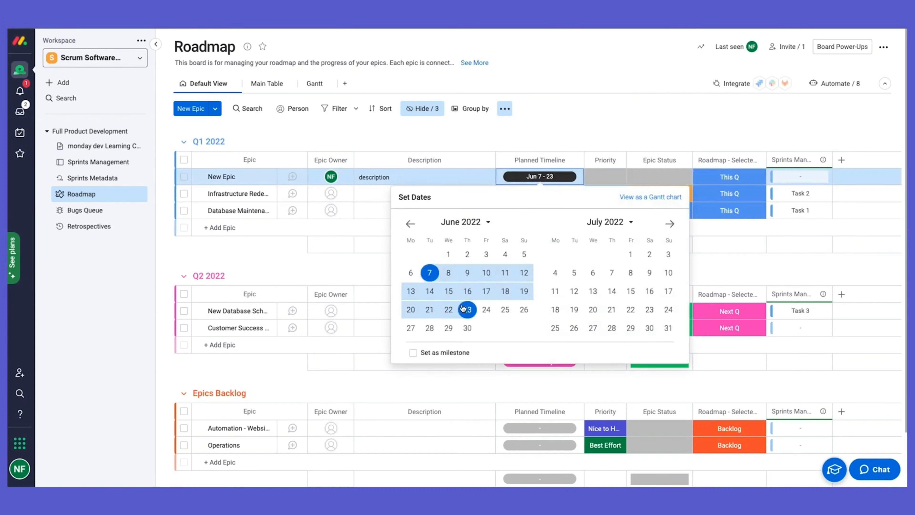
click(575, 119)
Set the new epic's priority to Critical and its epic status to Working on it.
click(612, 178)
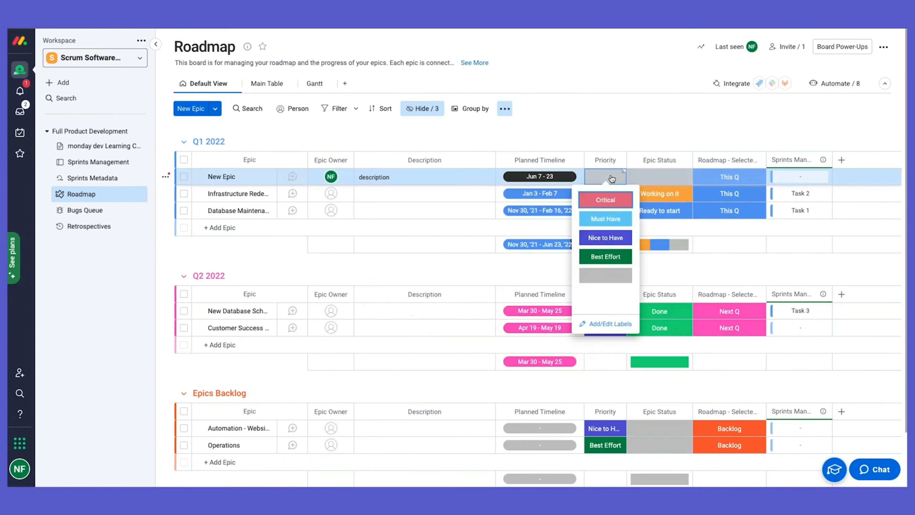
click(606, 199)
click(655, 177)
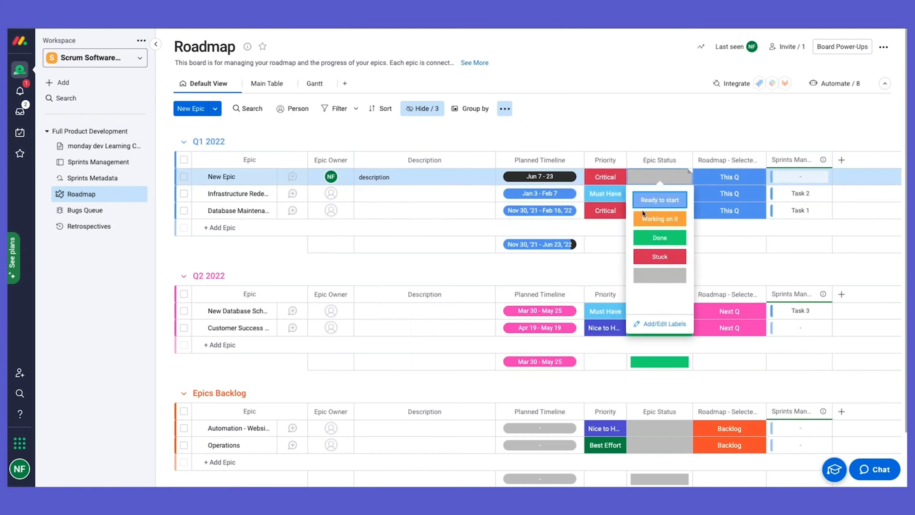
click(650, 220)
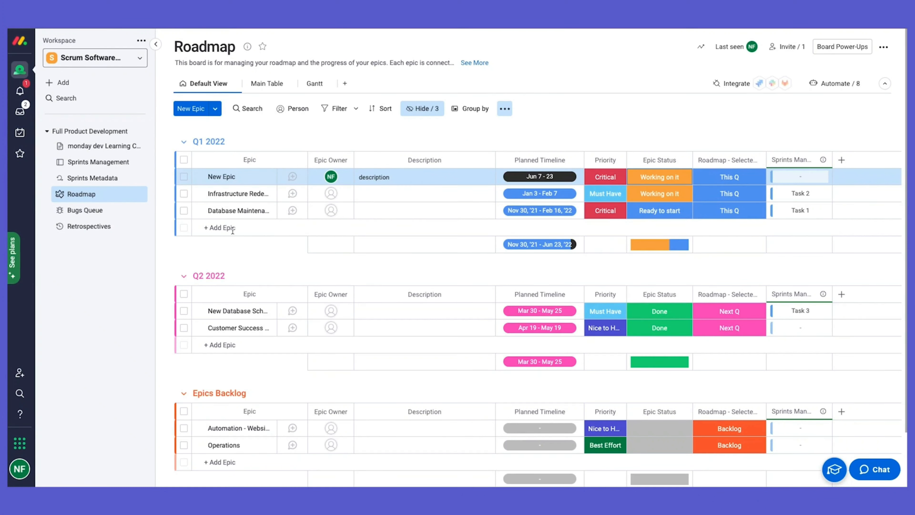
Move the Automation epic out of the Epics Backlog by setting its Roadmap - Selected Q value to This Q.
mouse_move(331, 175)
click(728, 433)
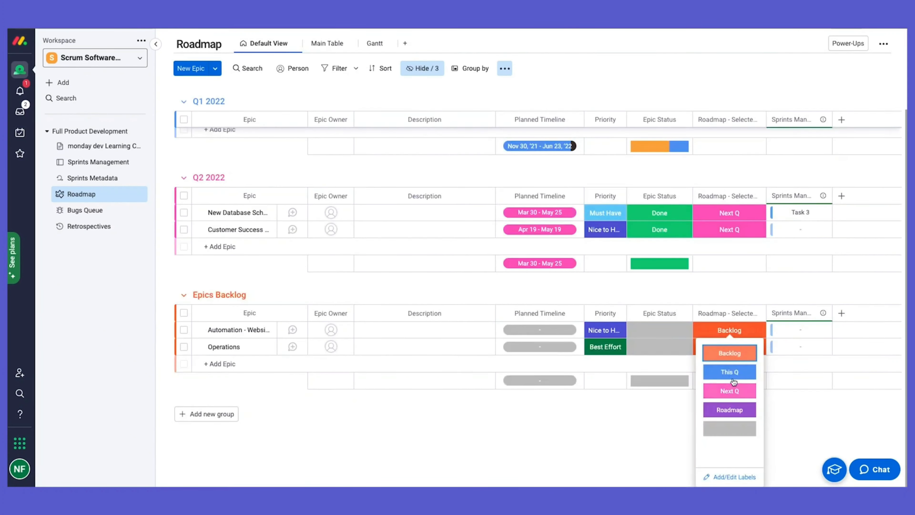
click(732, 370)
scroll(810, 428, up, 3)
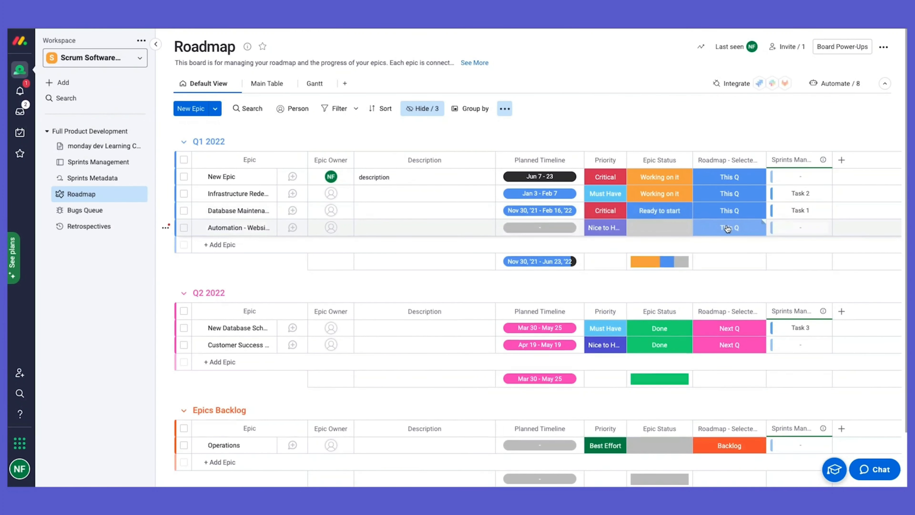
Review the list of active automations on the Roadmap board.
scroll(727, 228, down, 3)
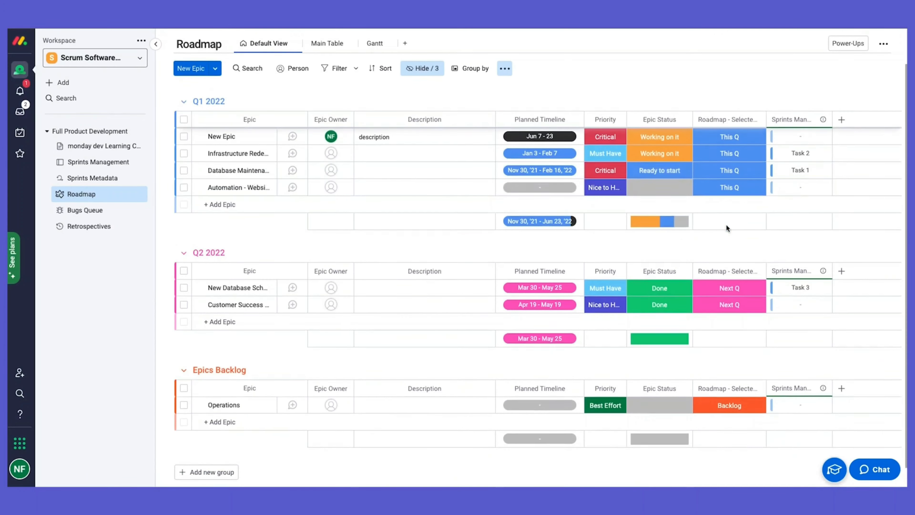
scroll(727, 228, up, 3)
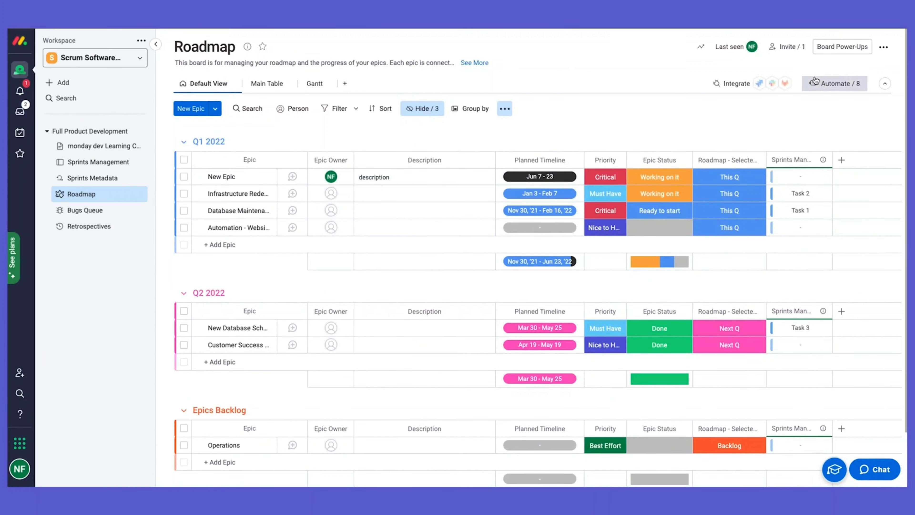
click(841, 86)
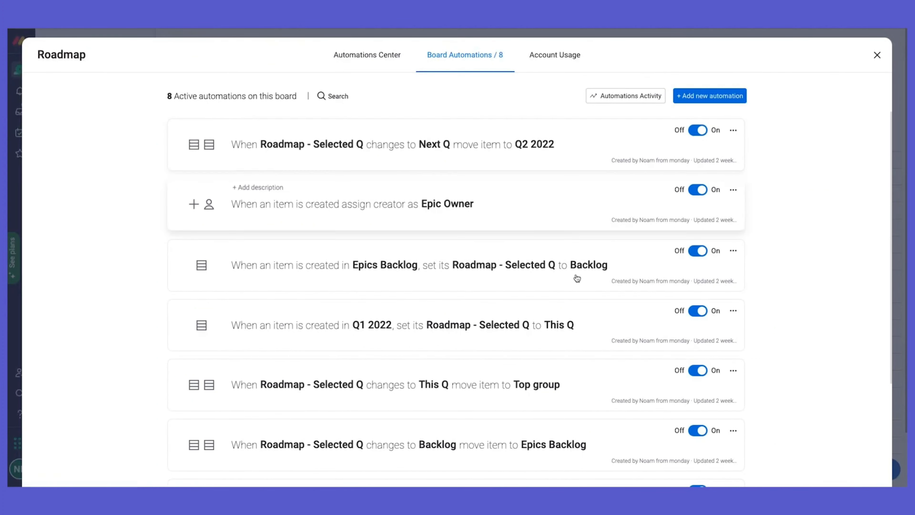
scroll(564, 417, down, 3)
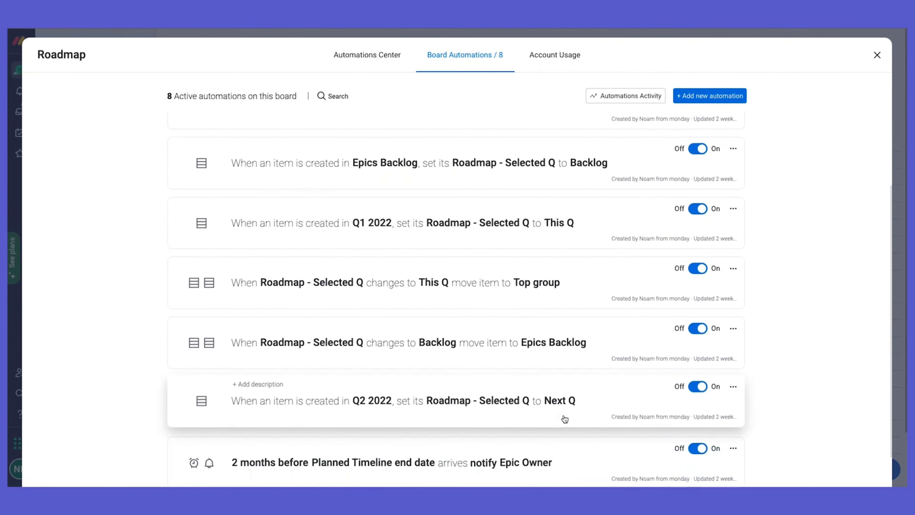
scroll(565, 419, up, 3)
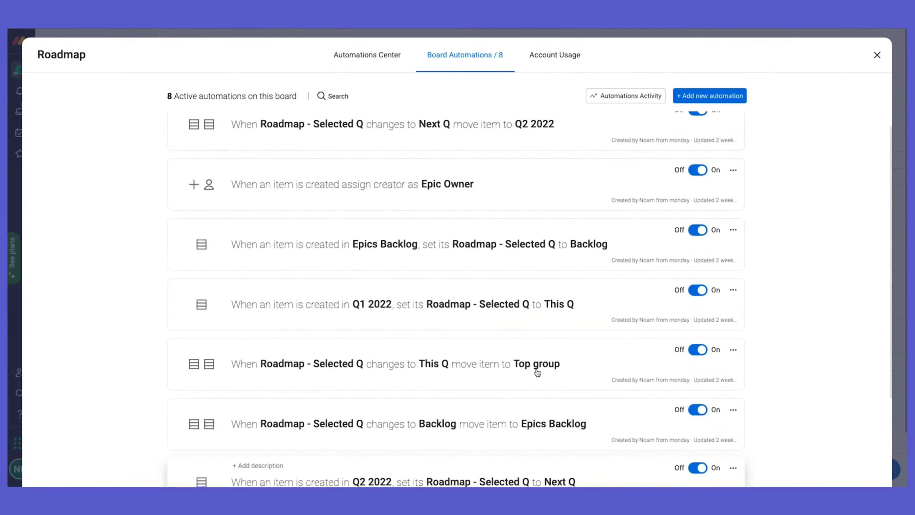
Start a custom automation with the trigger "When an item is created", and exit the Automations Center without creating it.
click(373, 56)
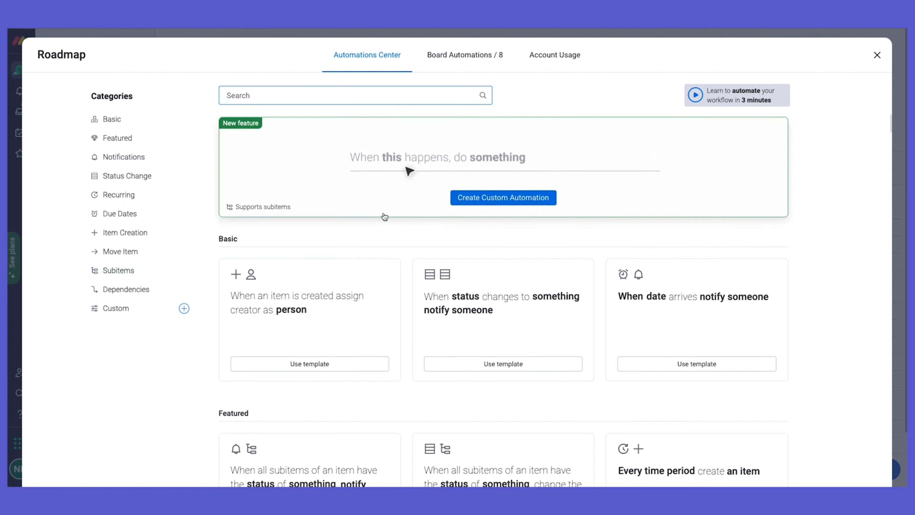
click(506, 202)
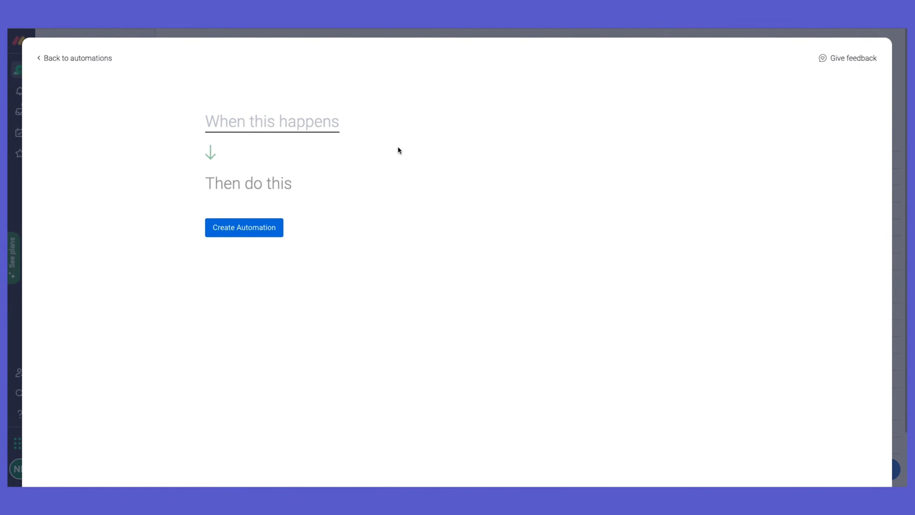
click(258, 128)
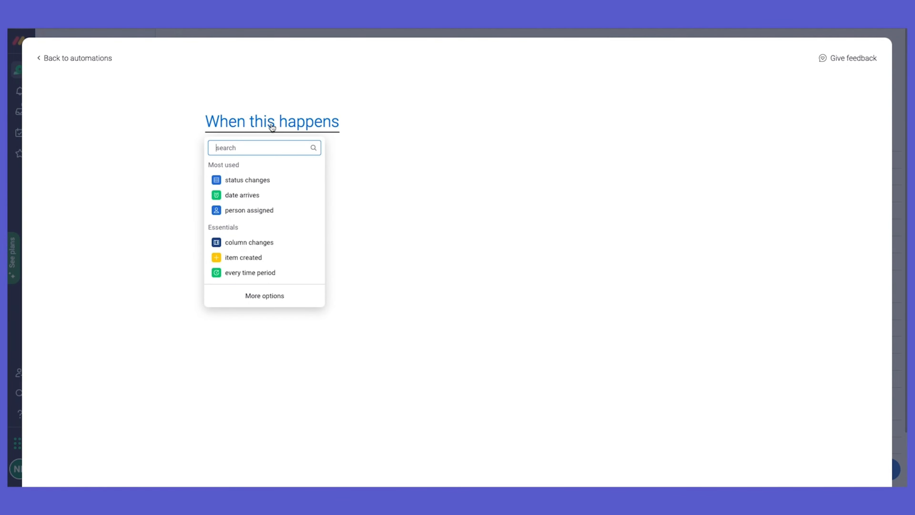
click(247, 258)
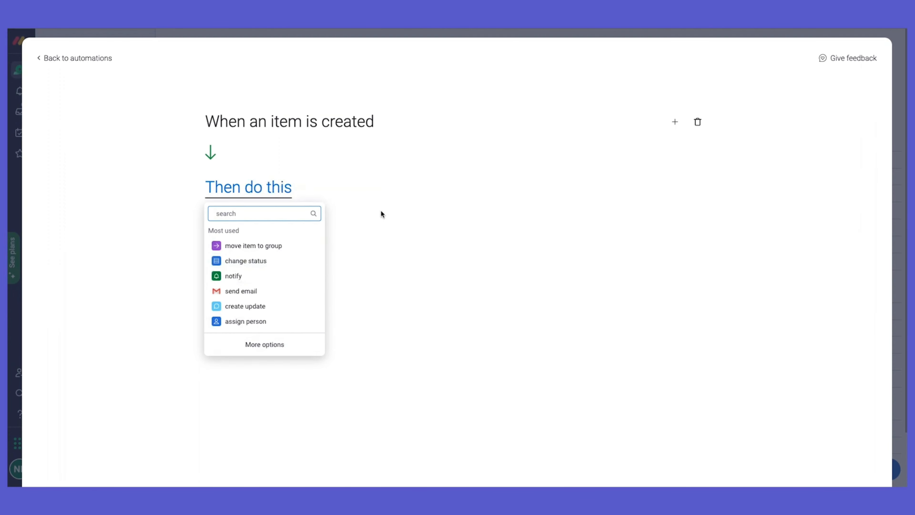
click(375, 213)
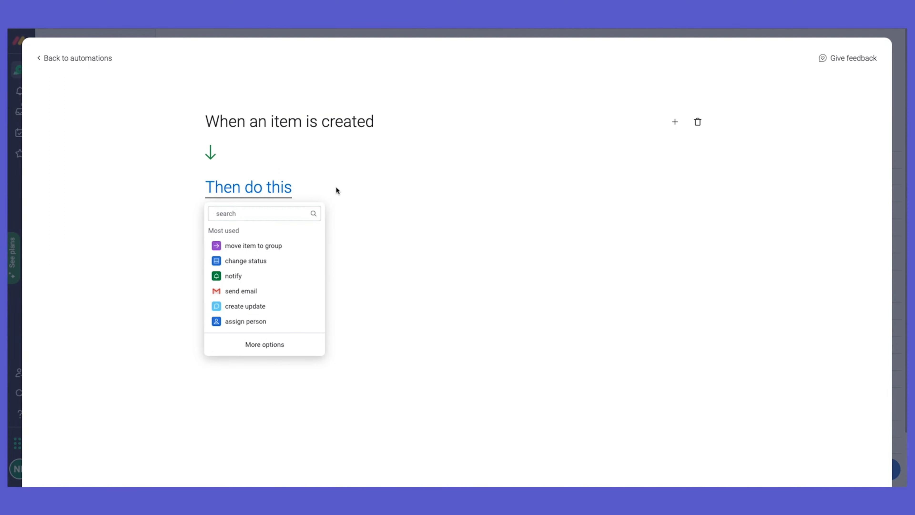
click(99, 61)
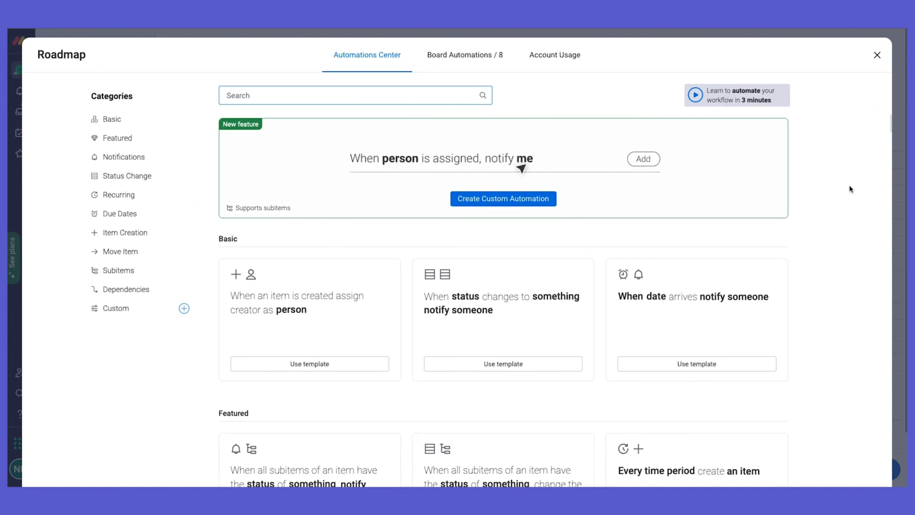
click(877, 56)
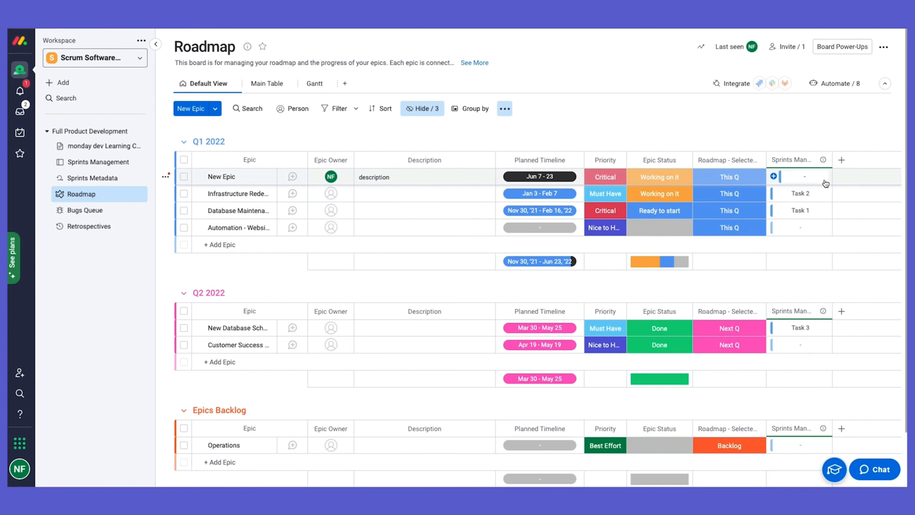
Browse the available column types in the Column Center and close it without adding a column.
scroll(792, 144, down, 2)
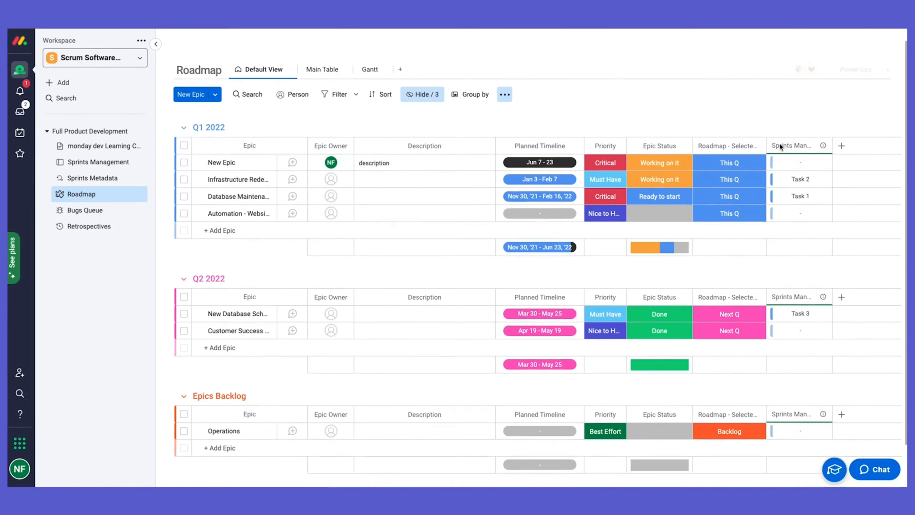
scroll(842, 118, up, 2)
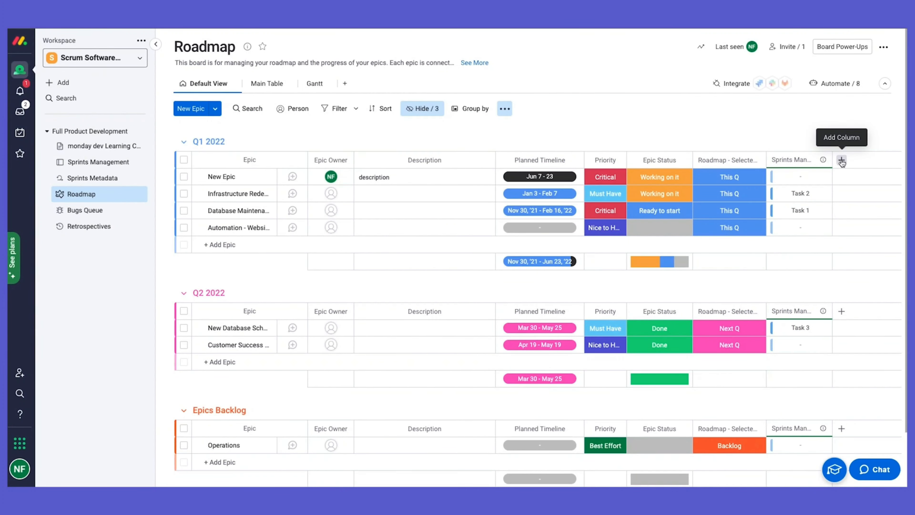
click(842, 161)
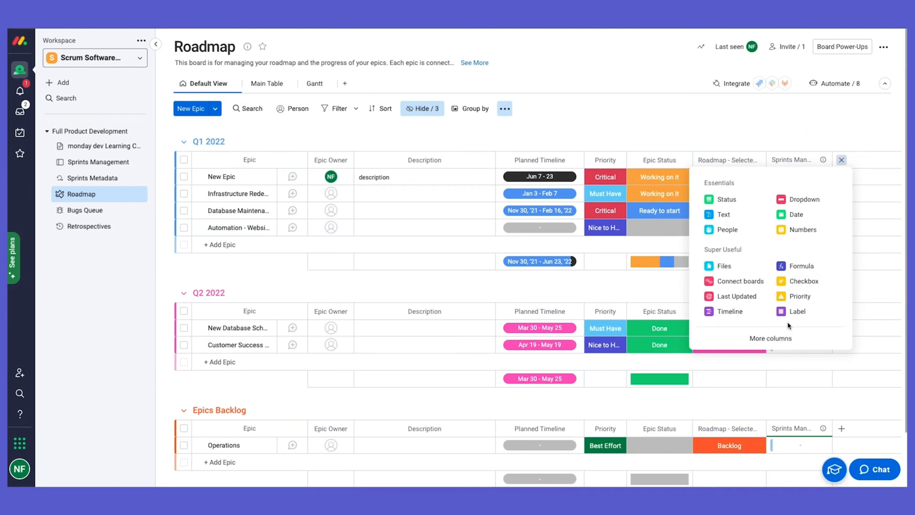
click(779, 339)
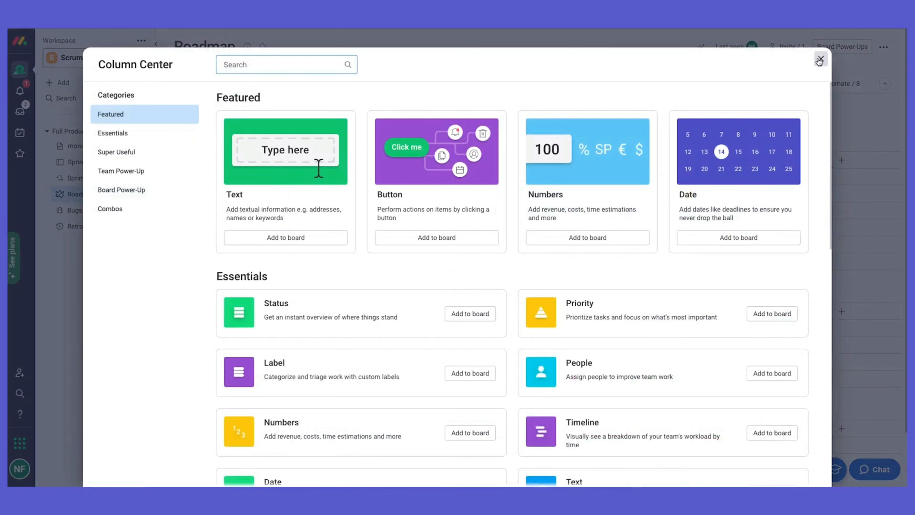
scroll(737, 284, down, 1)
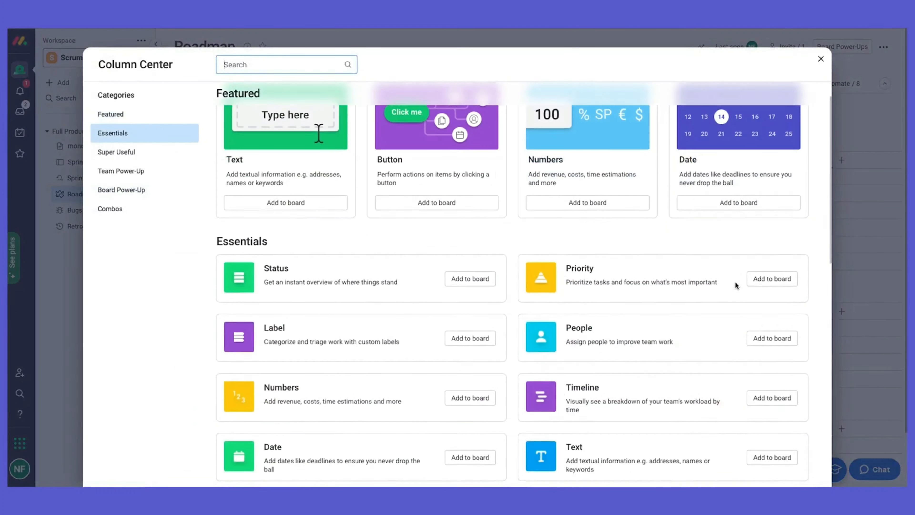
click(821, 60)
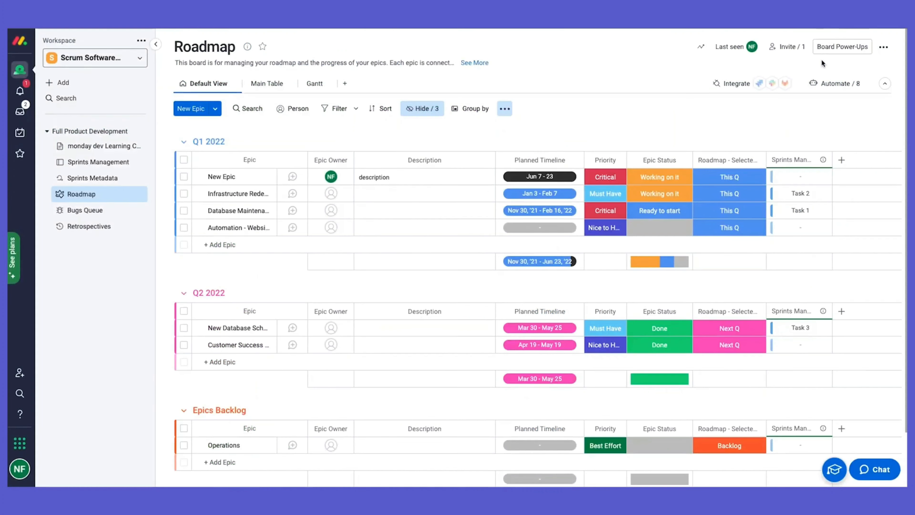
Check the settings options of the Sprints Management connect column in the Q1 2022 group and close them without changes.
click(823, 160)
mouse_move(743, 179)
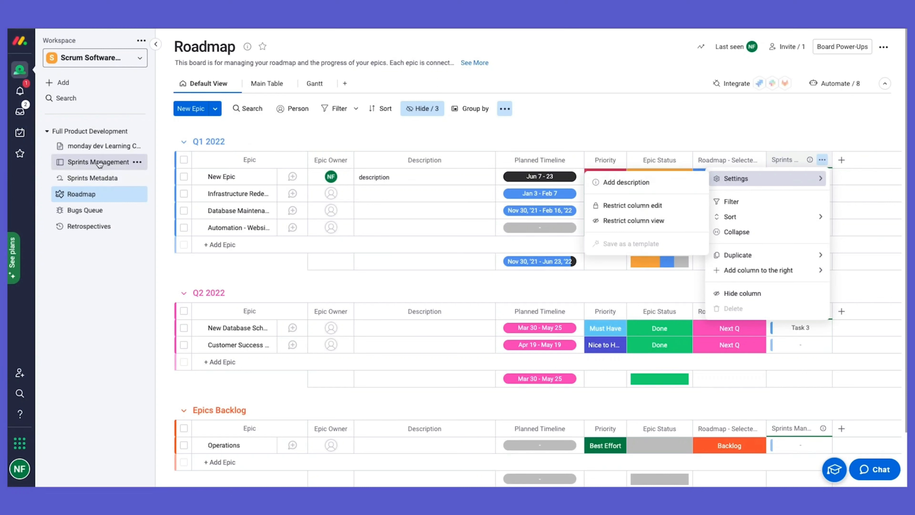
click(670, 130)
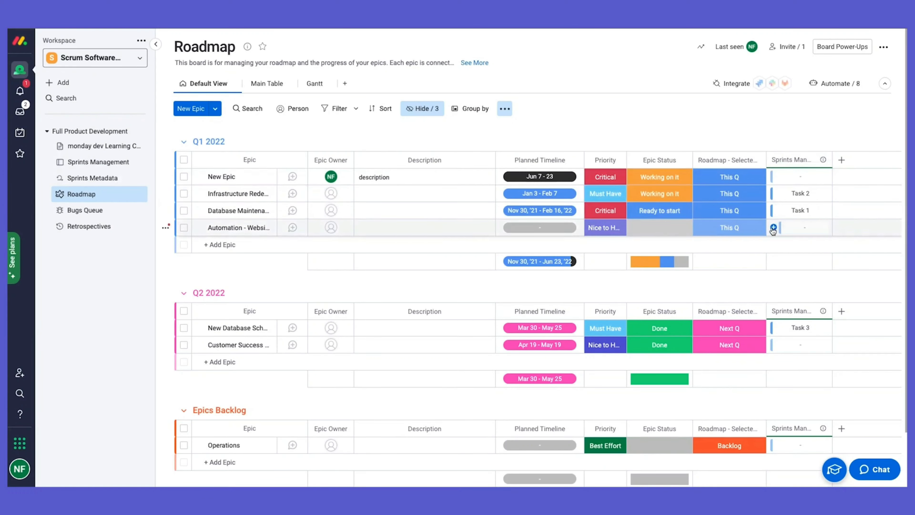
Link Task 1 and Task 2 to the Automation - Website Services epic in its Sprints Management column.
click(773, 228)
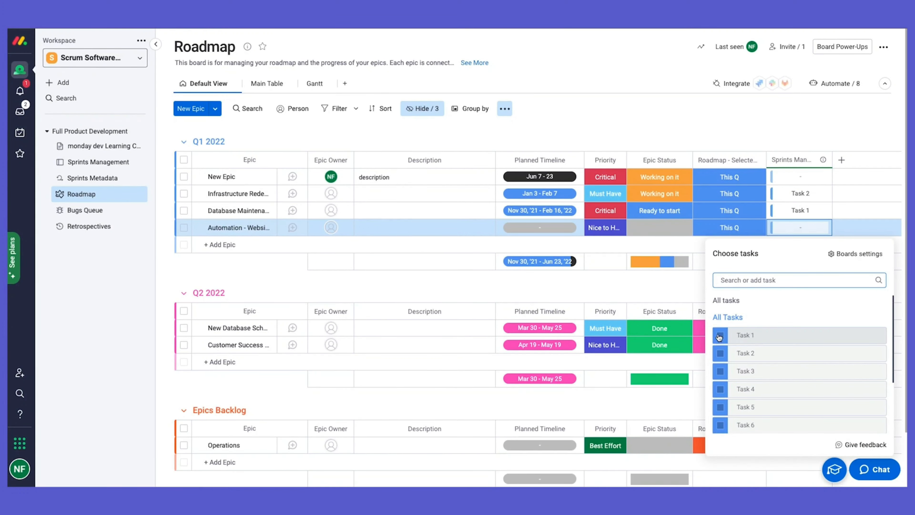
click(719, 337)
click(721, 408)
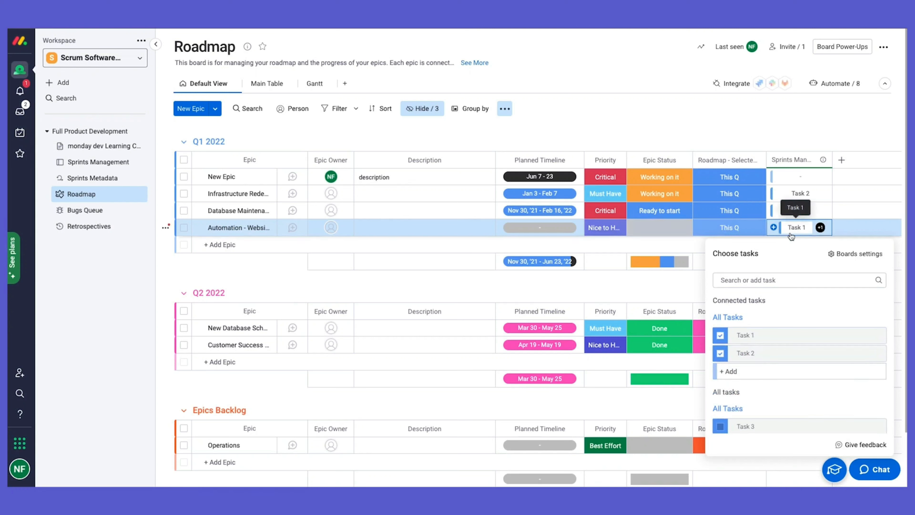
click(585, 284)
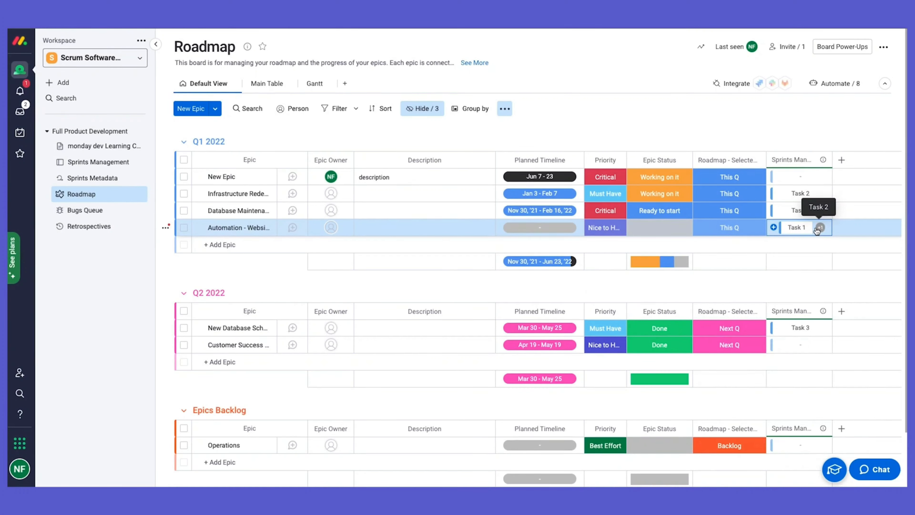
Review the Epic Overview of the Automation - Website Services epic, enlarging its Description field, and close the epic.
click(292, 228)
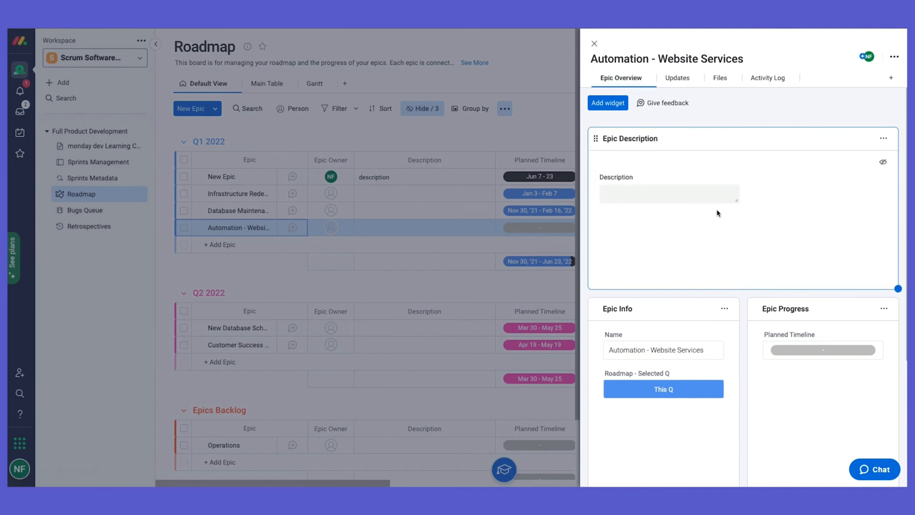
drag(739, 204, 876, 279)
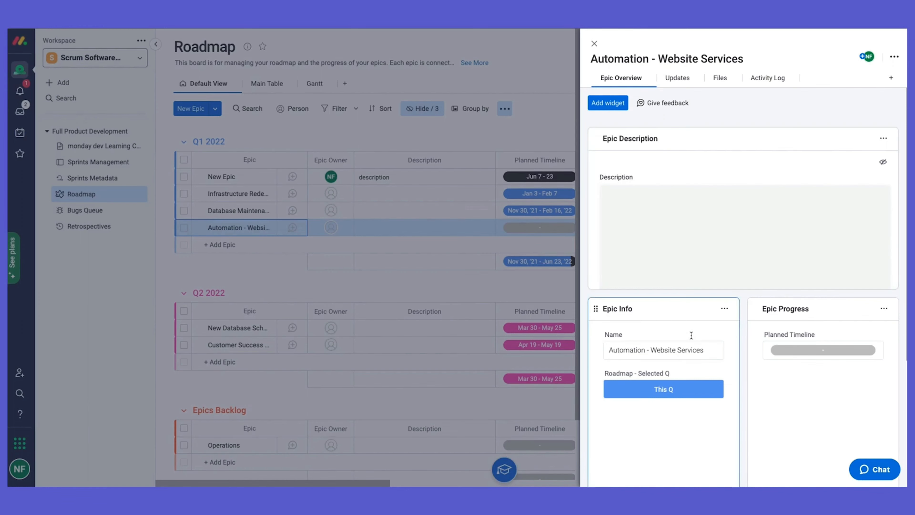
scroll(692, 337, down, 2)
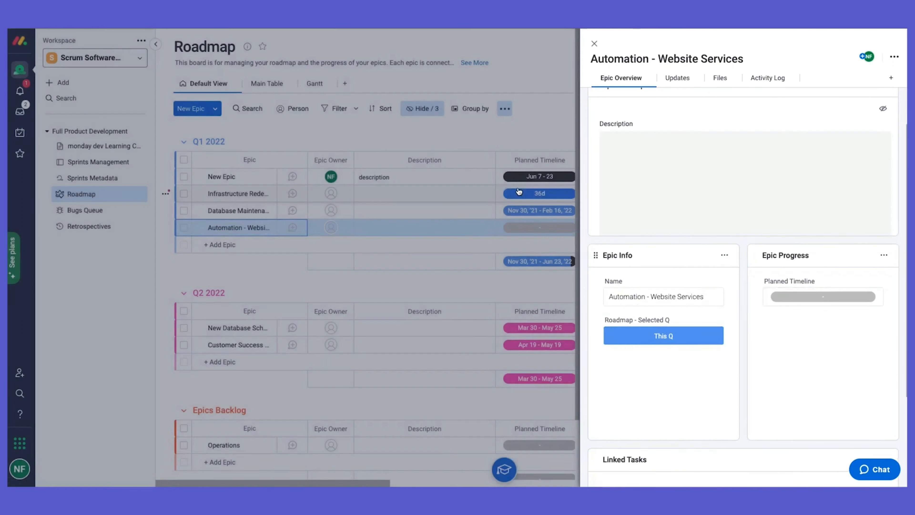
scroll(741, 304, down, 3)
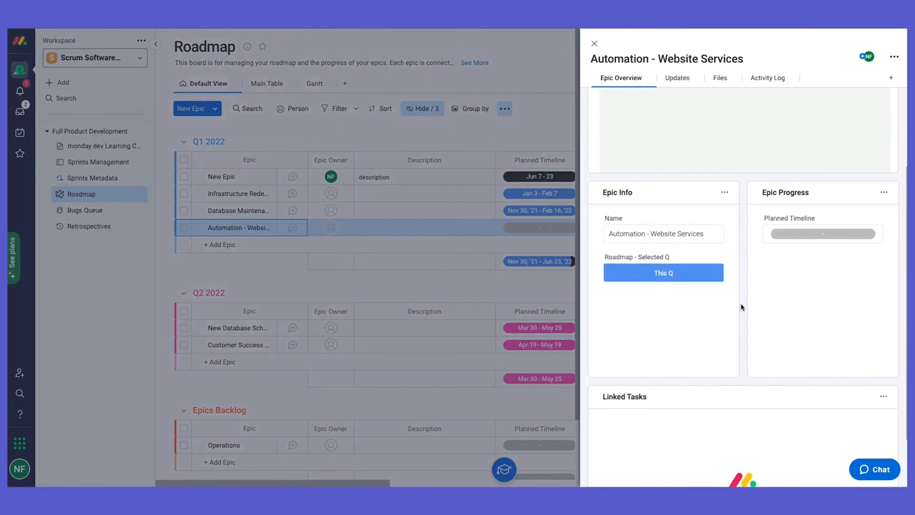
scroll(741, 303, down, 1)
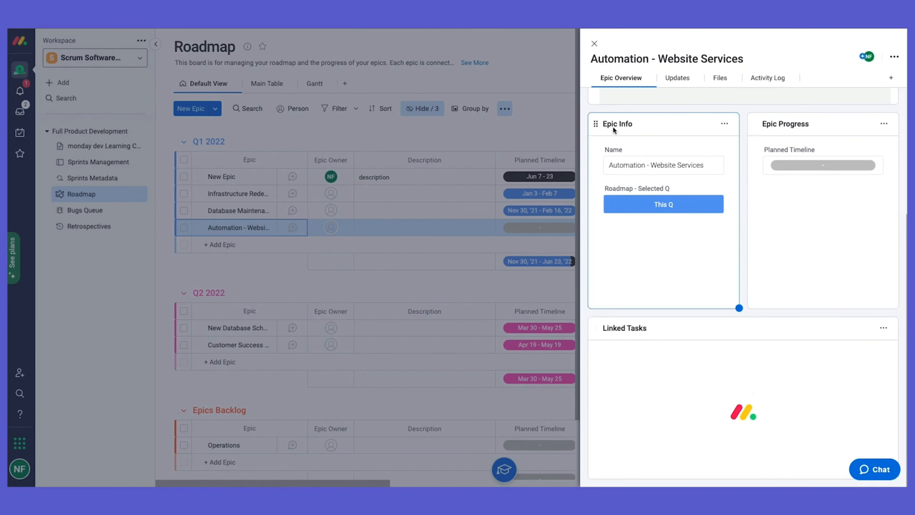
click(594, 43)
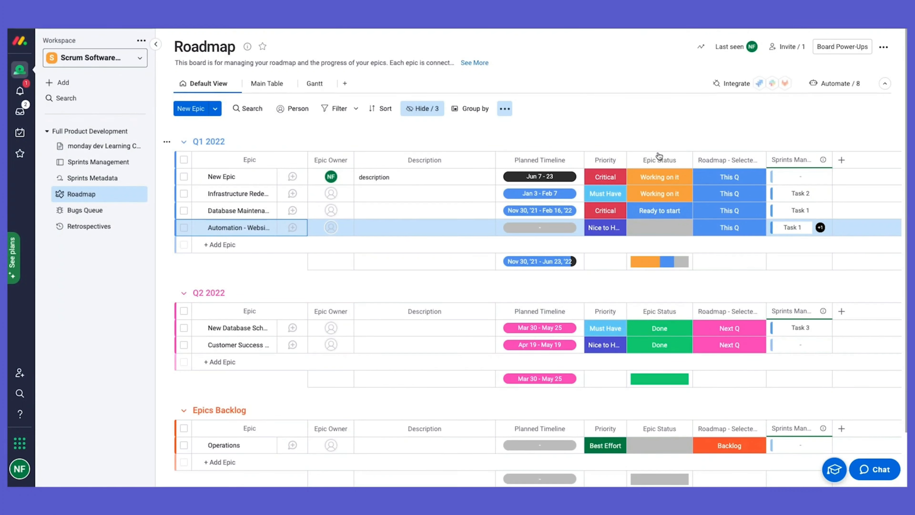
Rename the Epic Status label "Working on it" to "In Progress" and apply the change.
scroll(662, 174, down, 2)
scroll(662, 174, up, 2)
scroll(661, 170, down, 2)
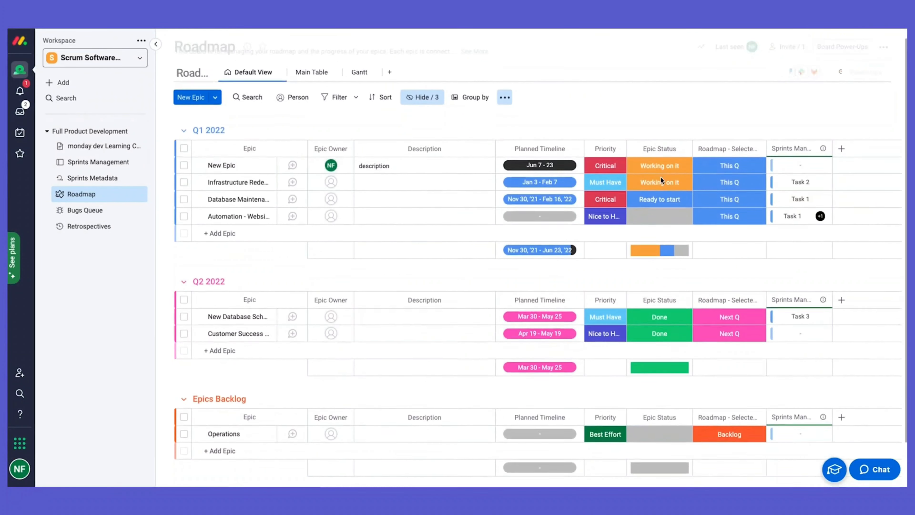
scroll(666, 139, up, 2)
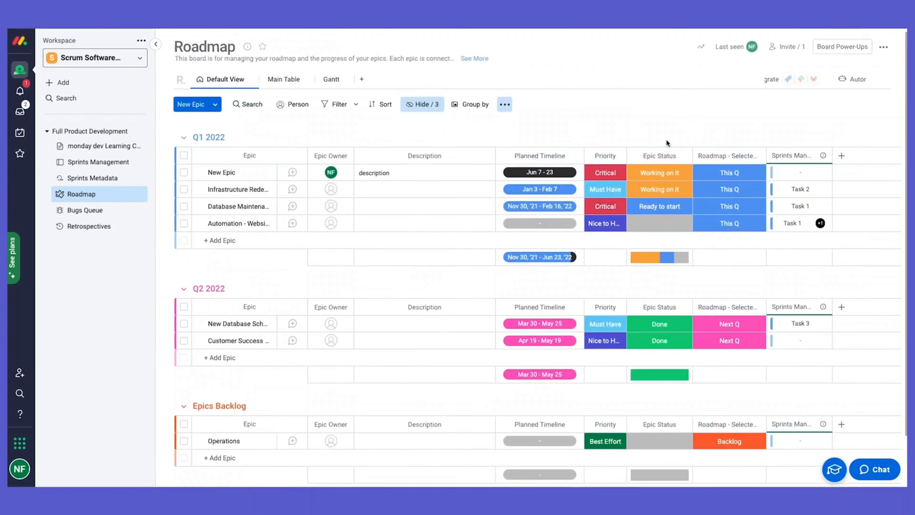
click(665, 177)
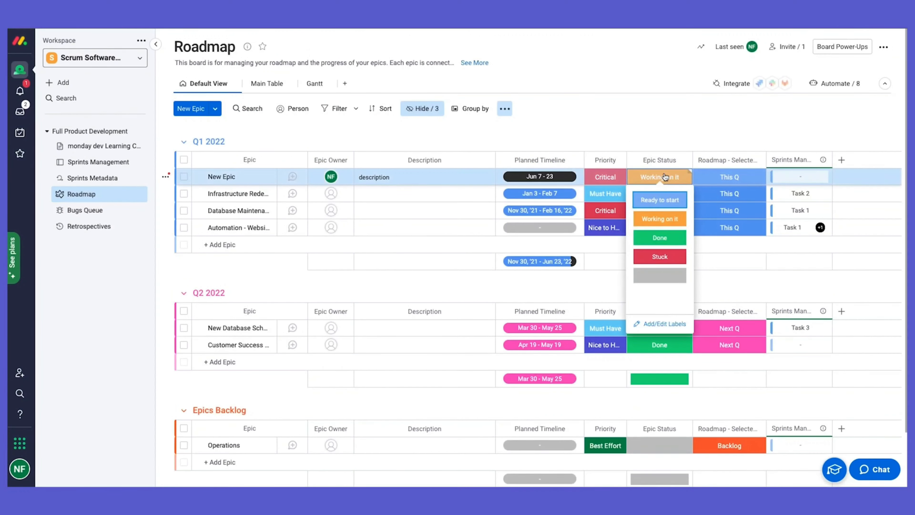
click(664, 323)
click(664, 219)
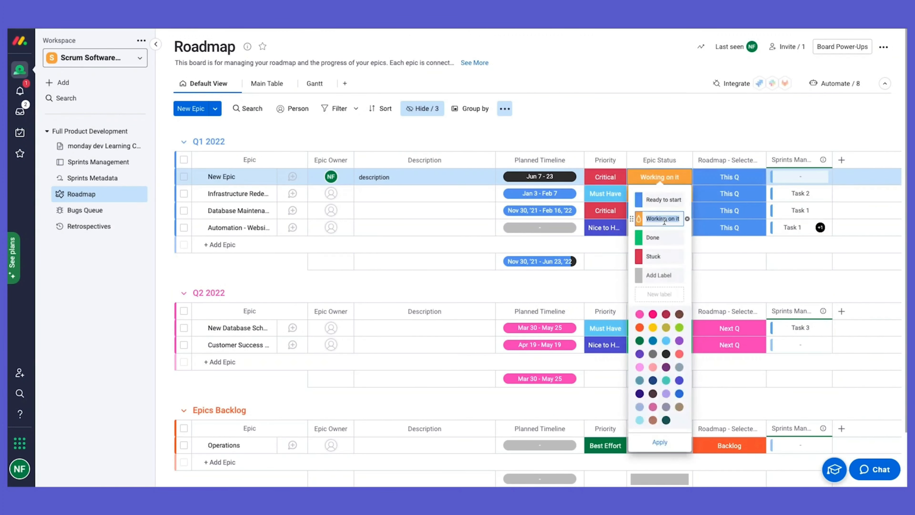
key(BackSpace)
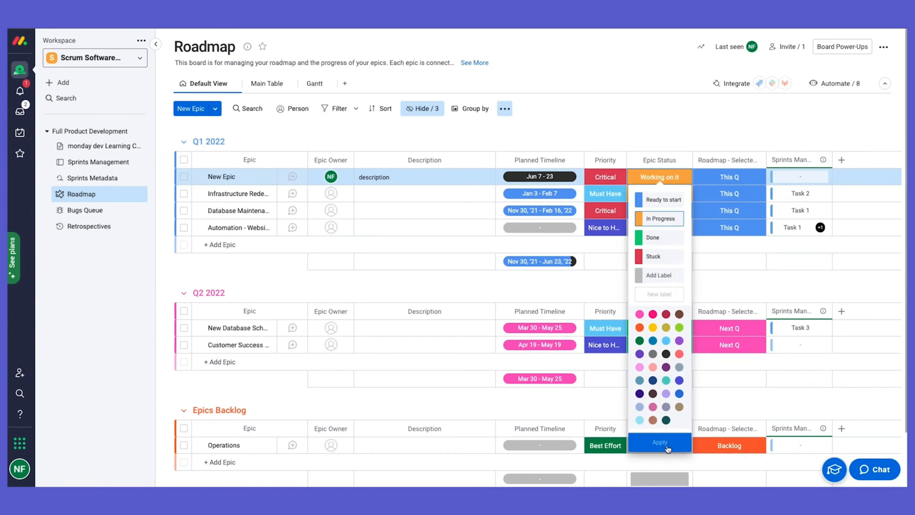
click(659, 442)
click(644, 104)
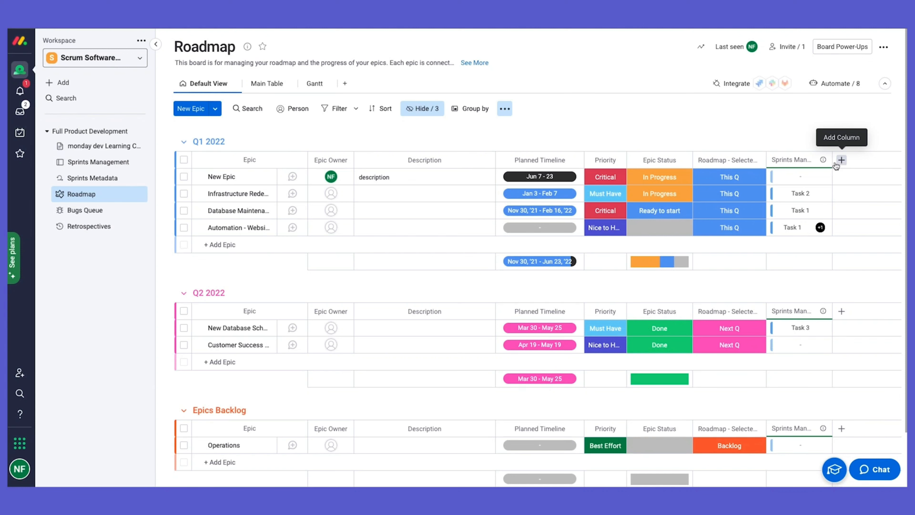
Switch to the Main Table view and examine its mirrored columns, including Task status, Actual SP and Estimated SP.
click(276, 89)
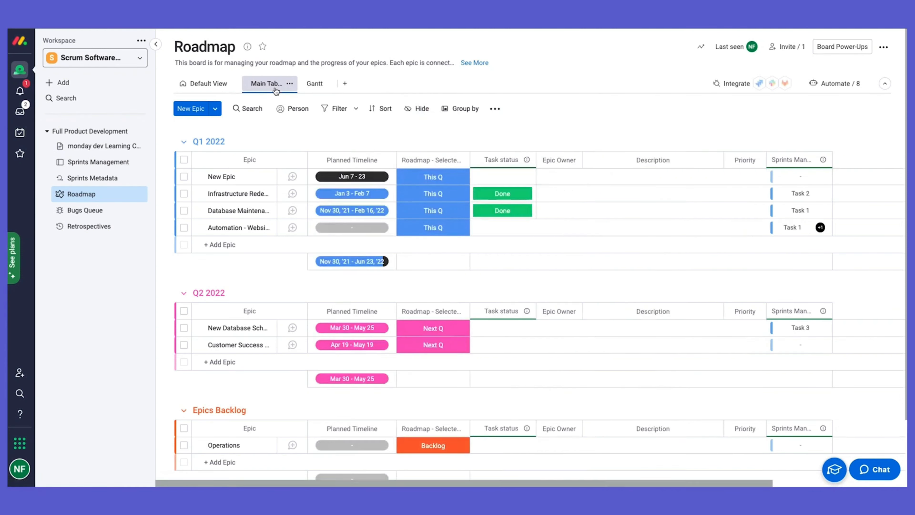
scroll(686, 238, right, 5)
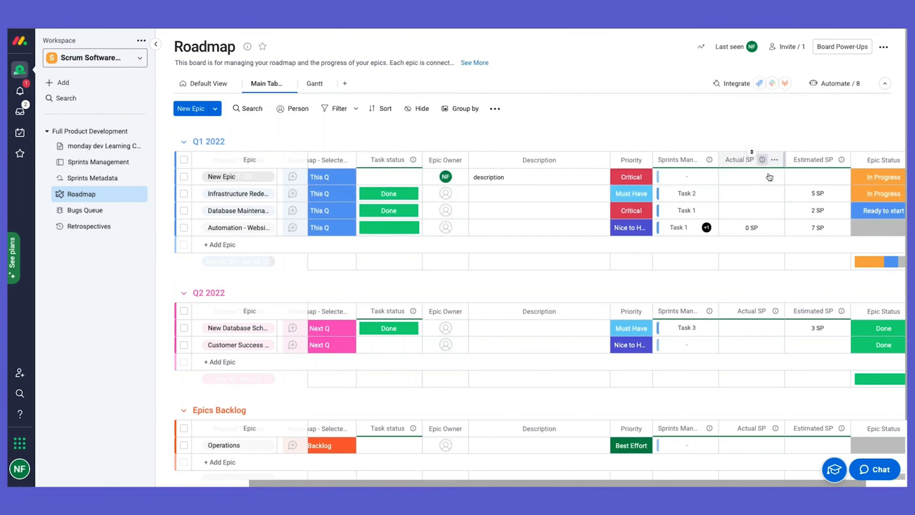
scroll(815, 185, right, 2)
scroll(815, 185, left, 2)
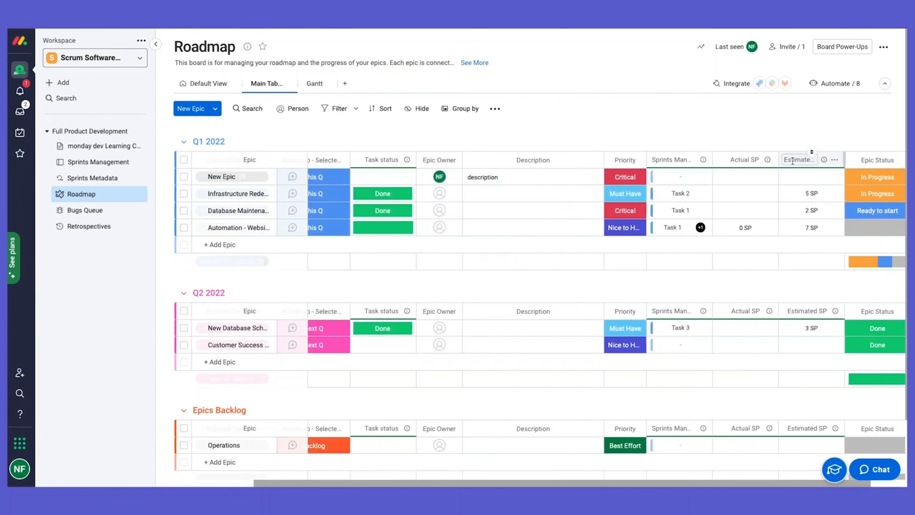
scroll(775, 159, right, 1)
scroll(765, 163, down, 1)
scroll(835, 150, up, 1)
scroll(836, 151, right, 1)
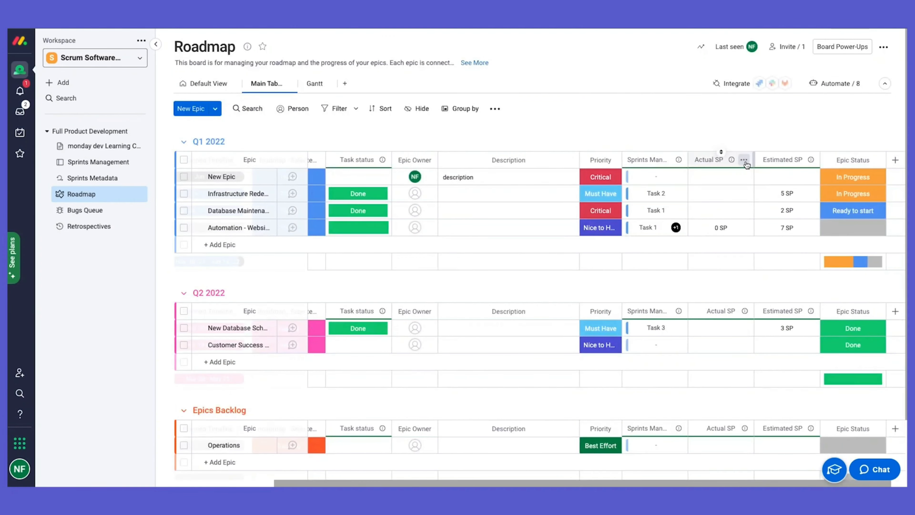
Inspect the mirror settings of the Actual SP column and its source column choices, keeping Actual SP from Sprints Management.
click(744, 161)
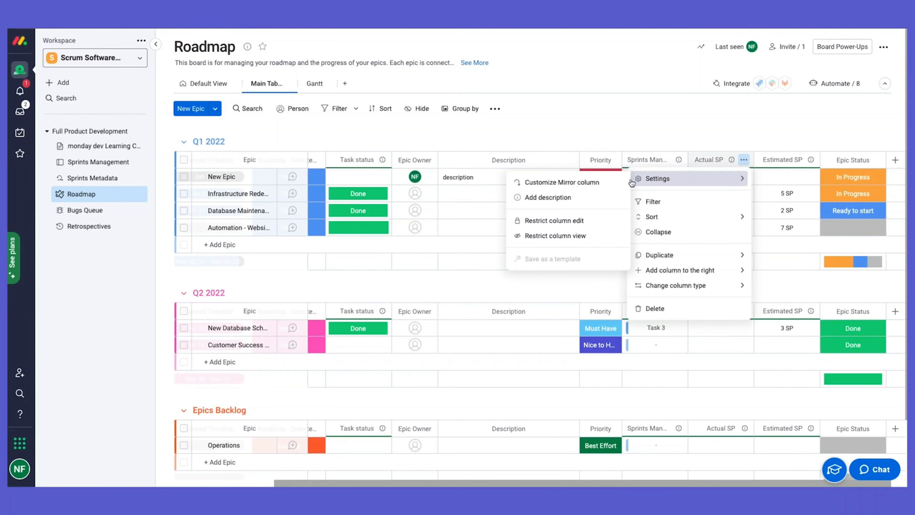
click(541, 182)
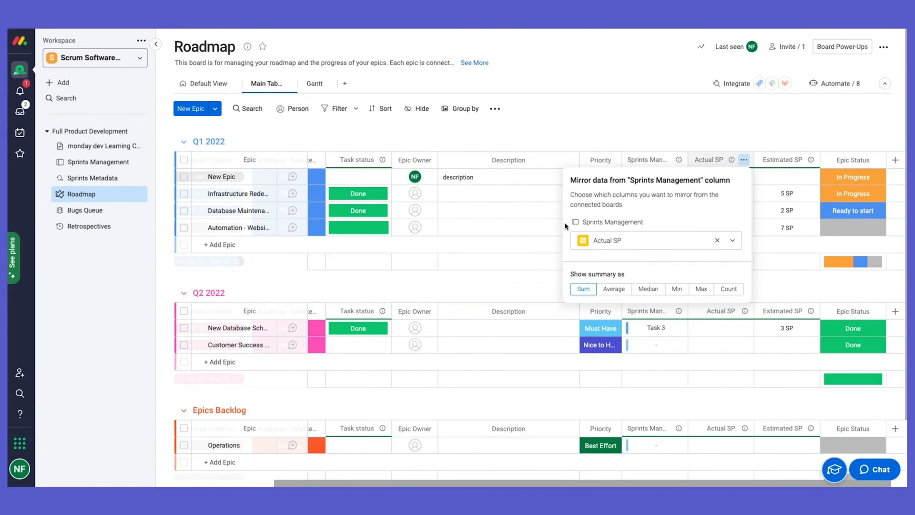
click(731, 242)
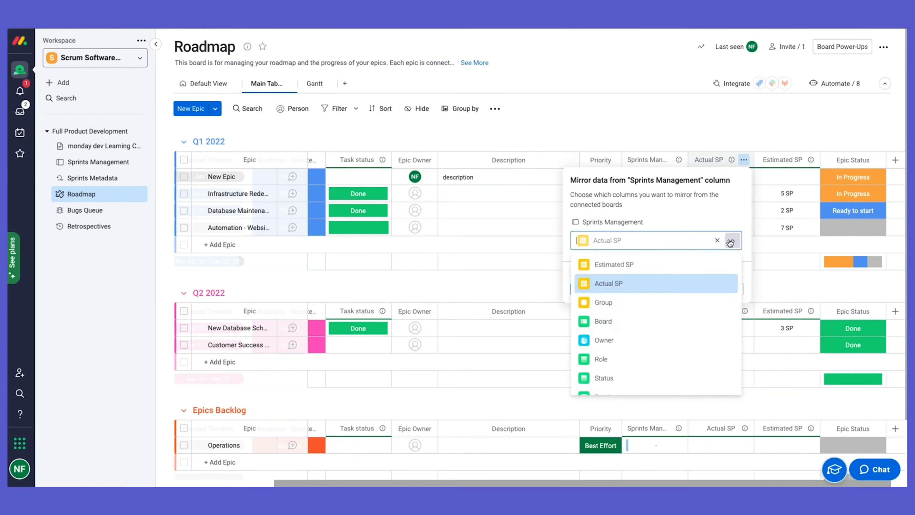
click(716, 284)
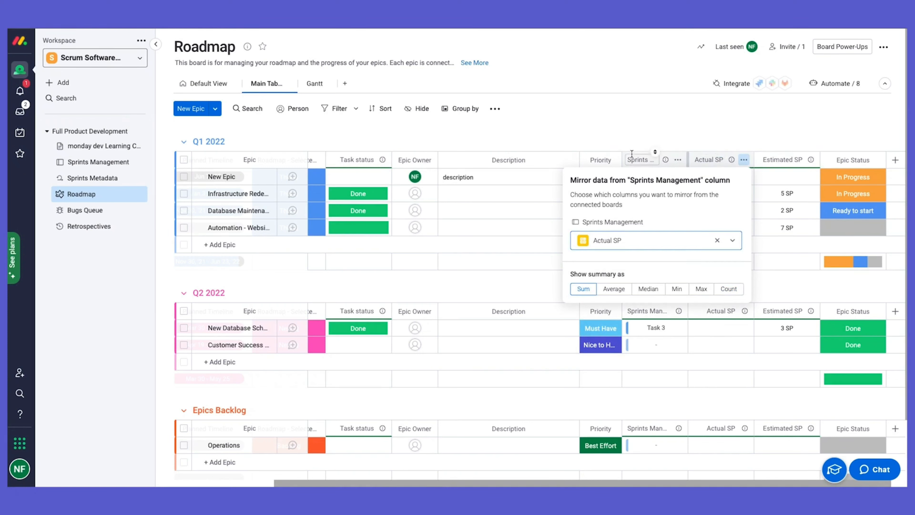
click(642, 124)
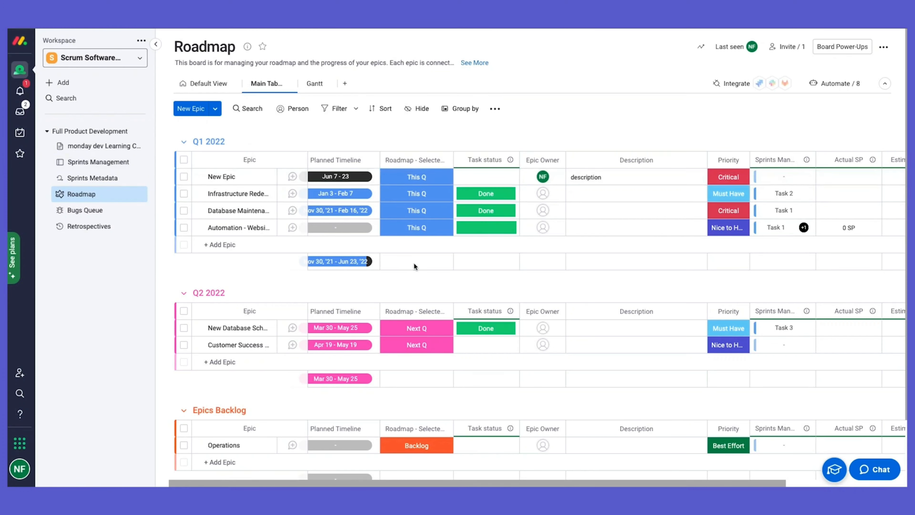
Examine the Automation epic's Task status breakdown and its mirrored story point columns in the Main Table.
scroll(414, 263, left, 1)
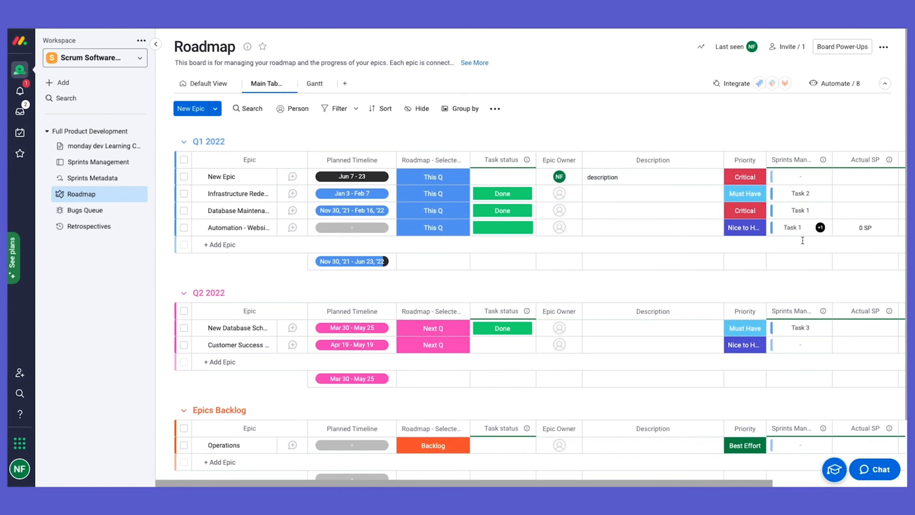
mouse_move(504, 227)
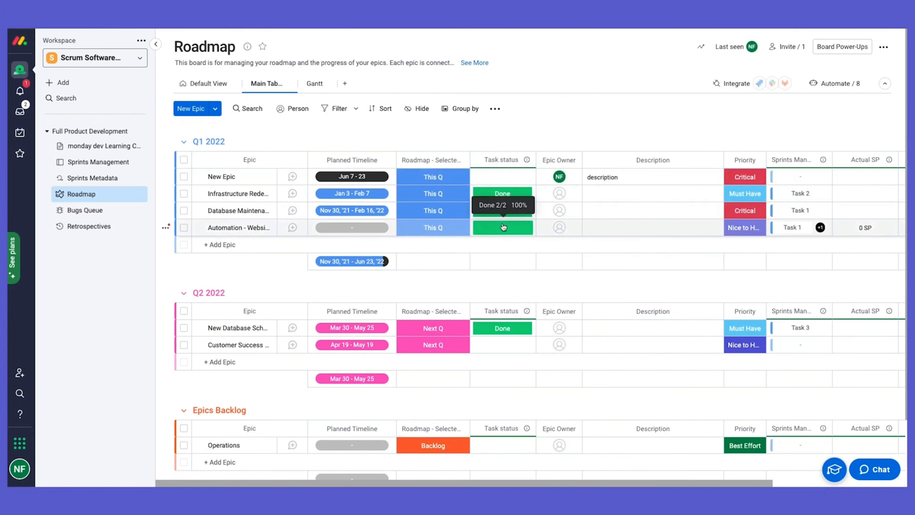
scroll(503, 226, right, 5)
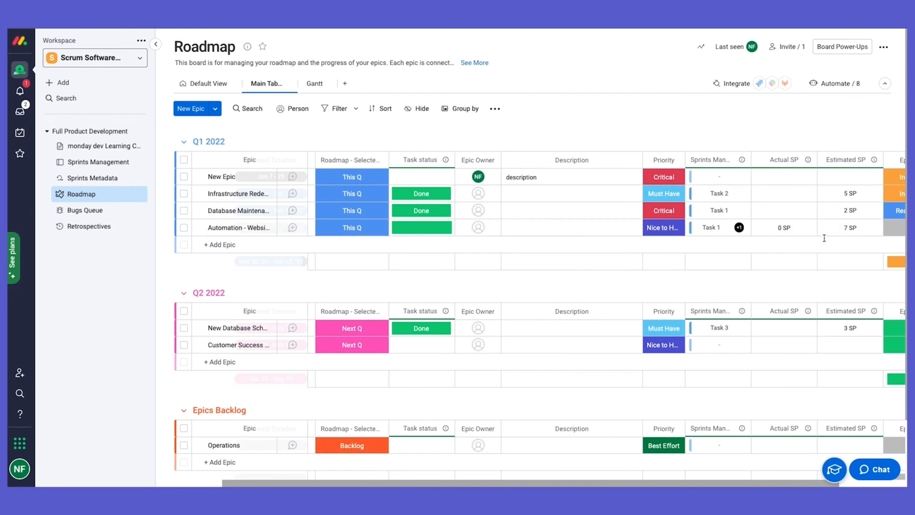
scroll(824, 238, right, 5)
scroll(825, 238, left, 10)
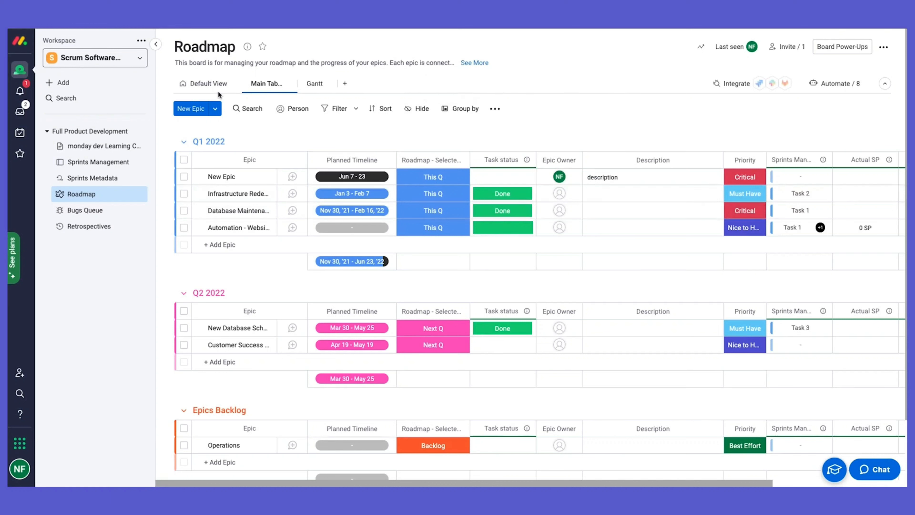
Browse the view types that can be added to the Roadmap board without adding one.
click(345, 83)
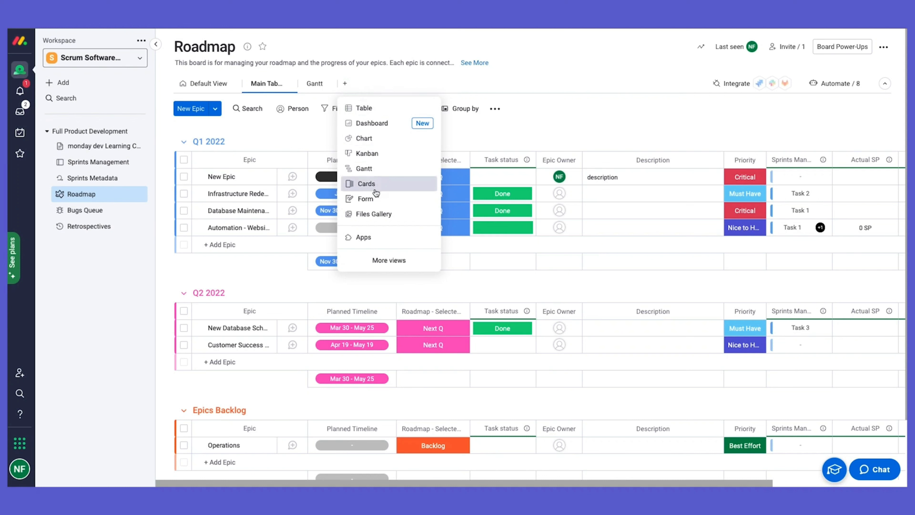
click(576, 133)
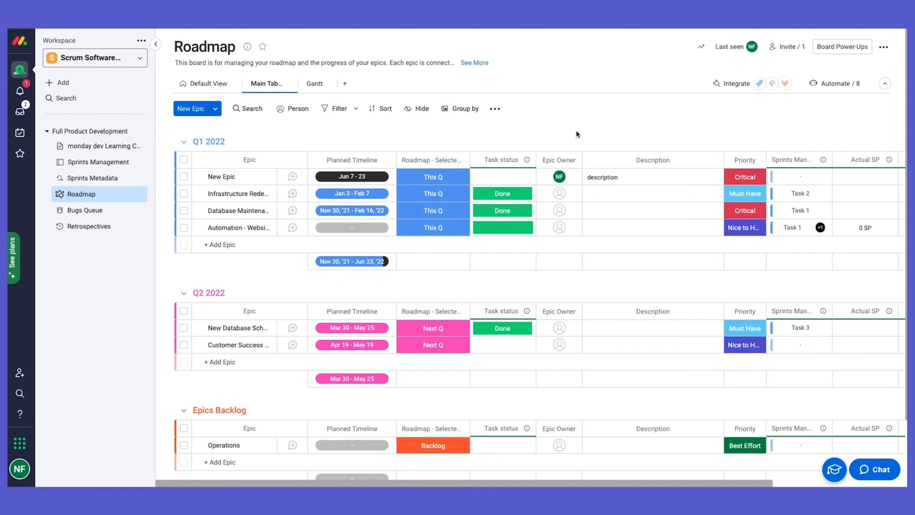
click(345, 83)
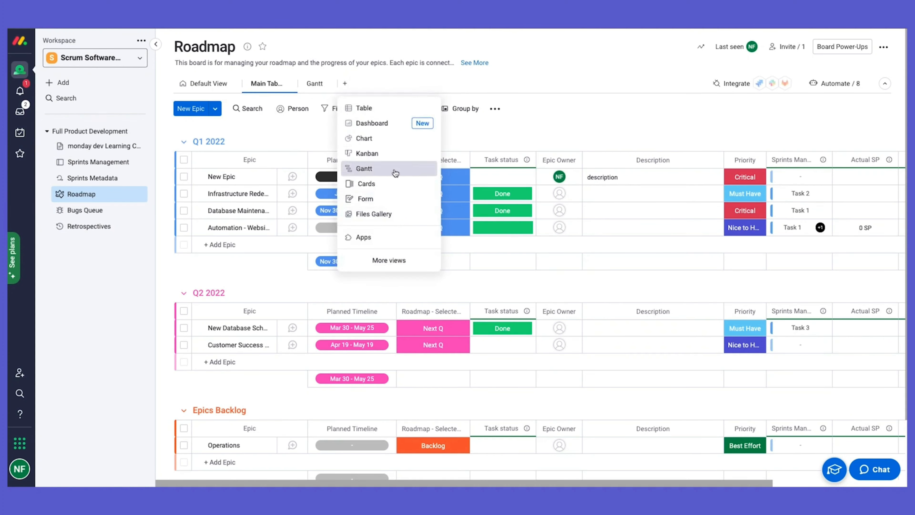
Review the Gantt view of the epics and its customization settings without changing them, and return to the Main Table.
click(313, 84)
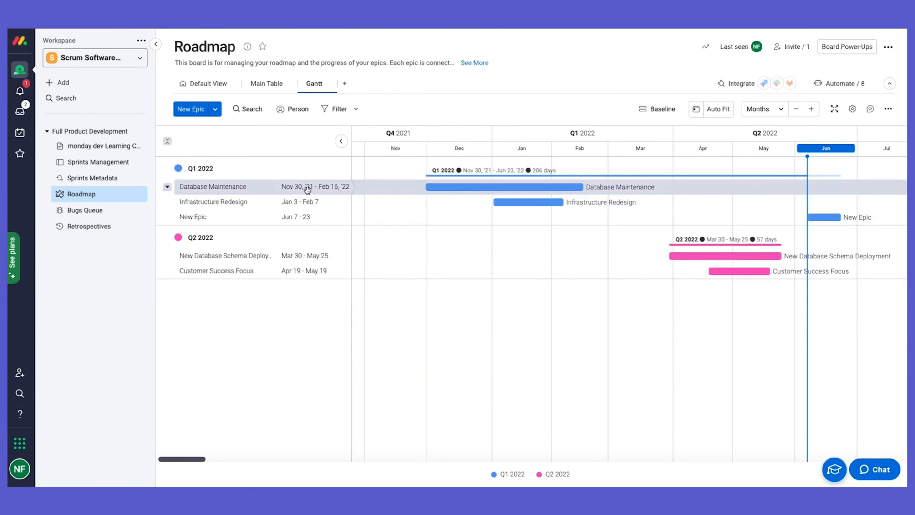
click(853, 109)
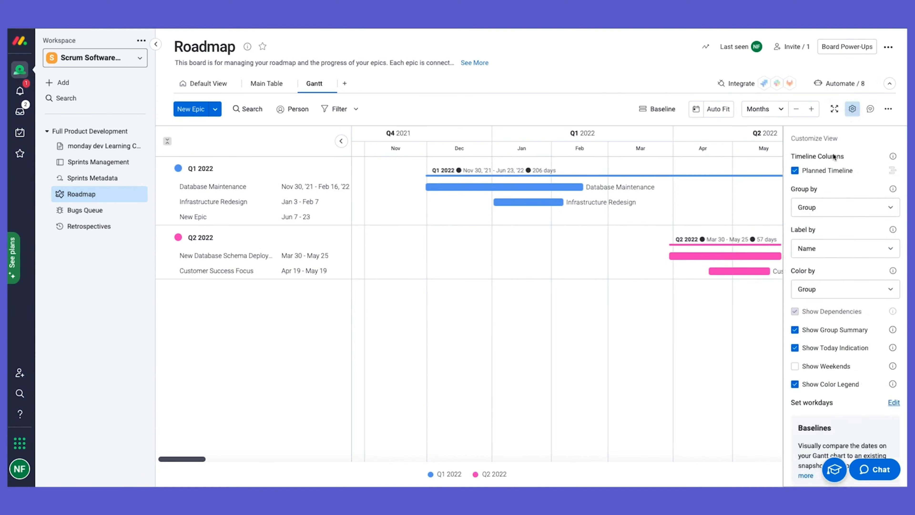
scroll(849, 394, down, 1)
scroll(858, 289, up, 1)
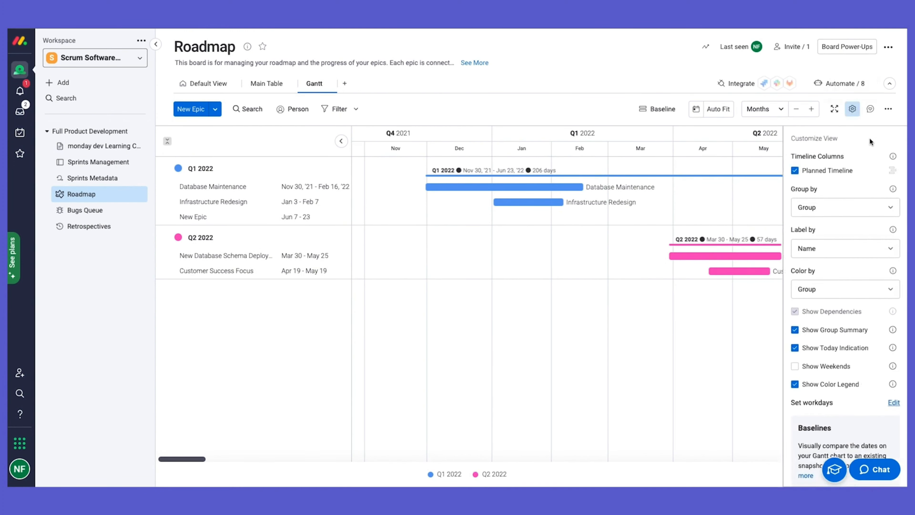
click(854, 110)
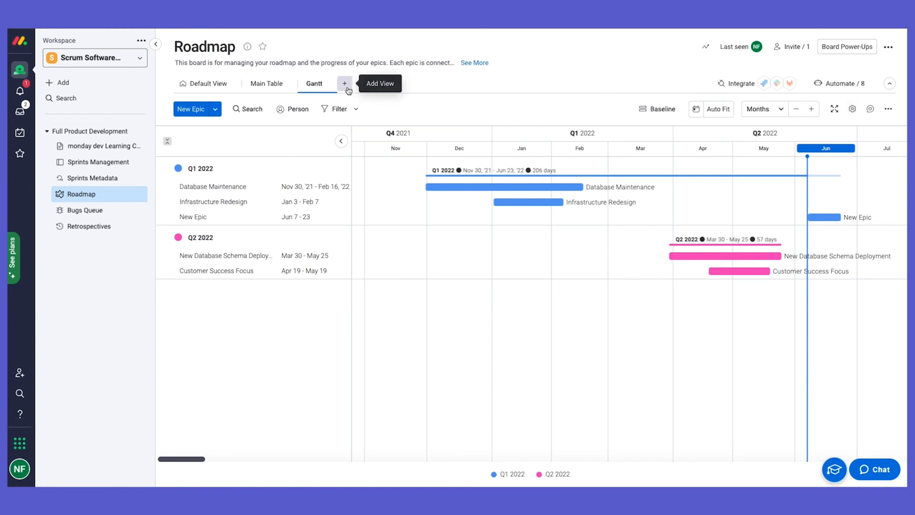
click(246, 85)
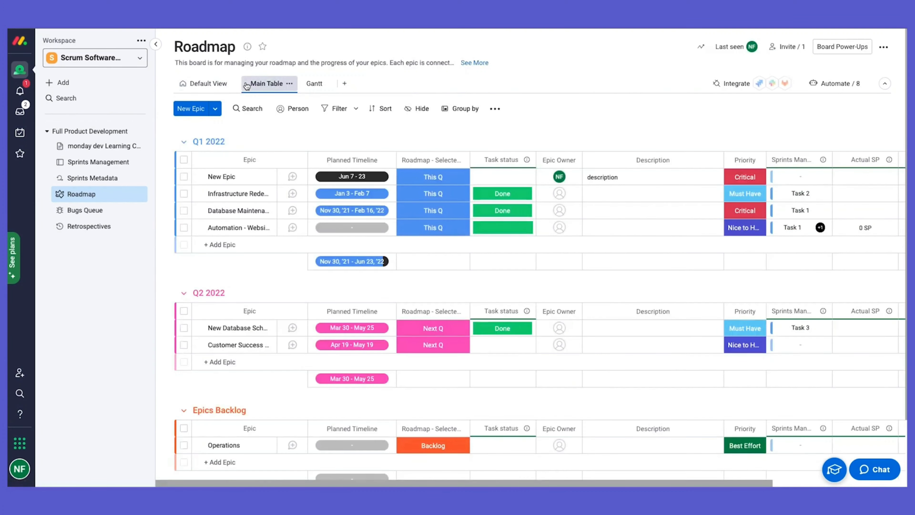